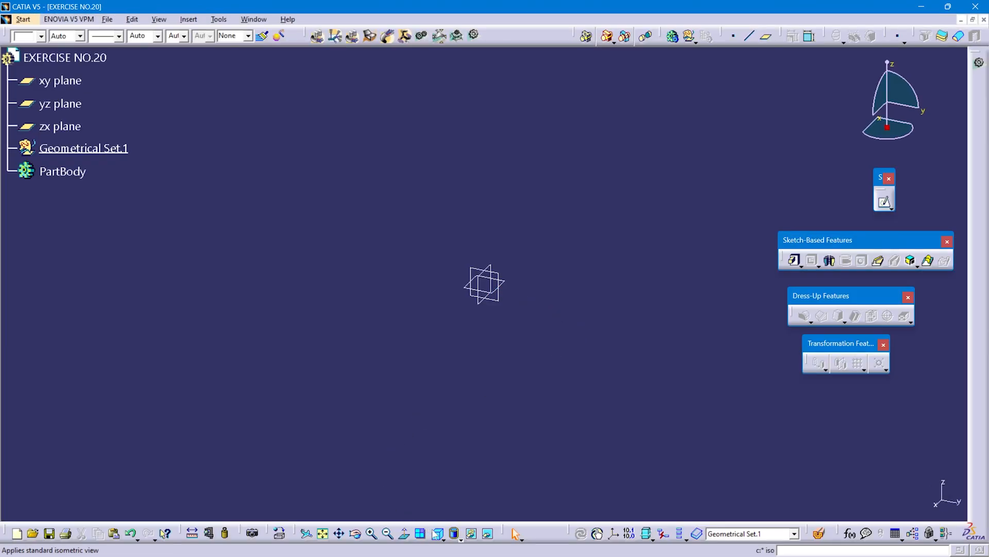
- Start a positioned sketch on the yz plane
click(437, 533)
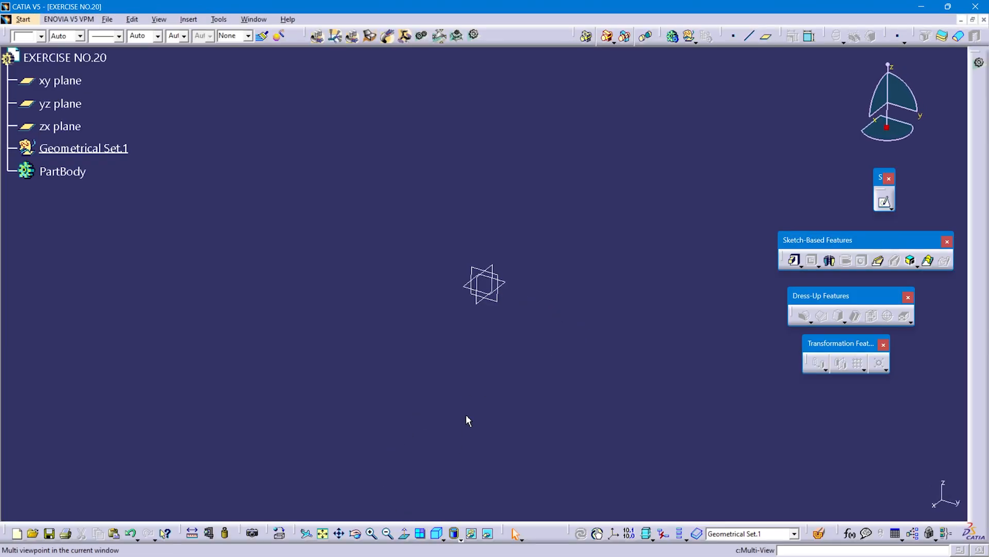
click(502, 304)
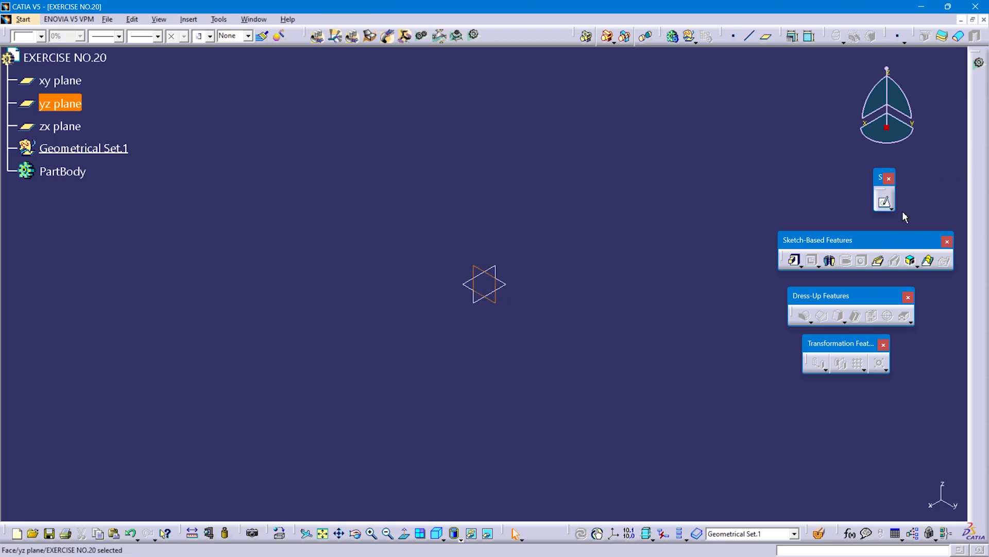
click(891, 208)
click(922, 219)
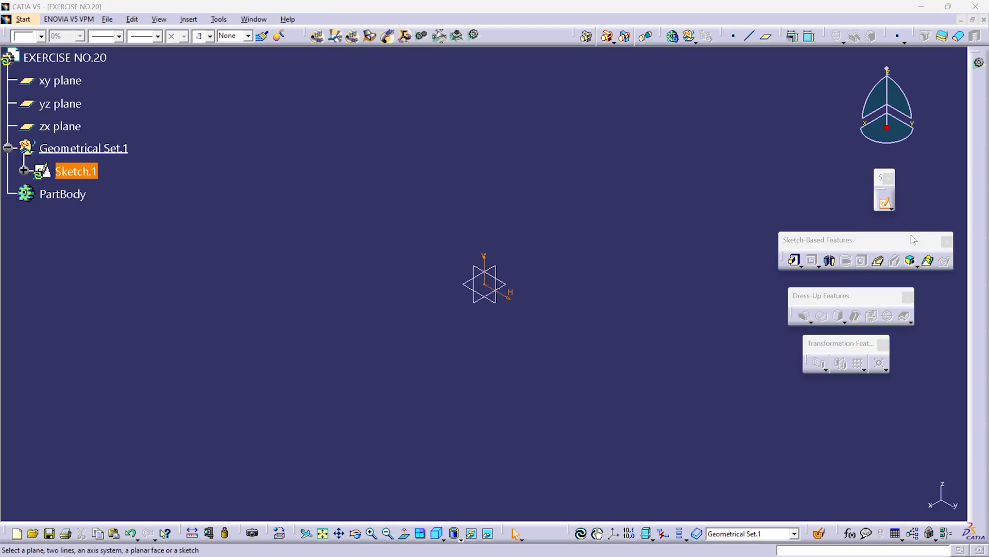
click(888, 502)
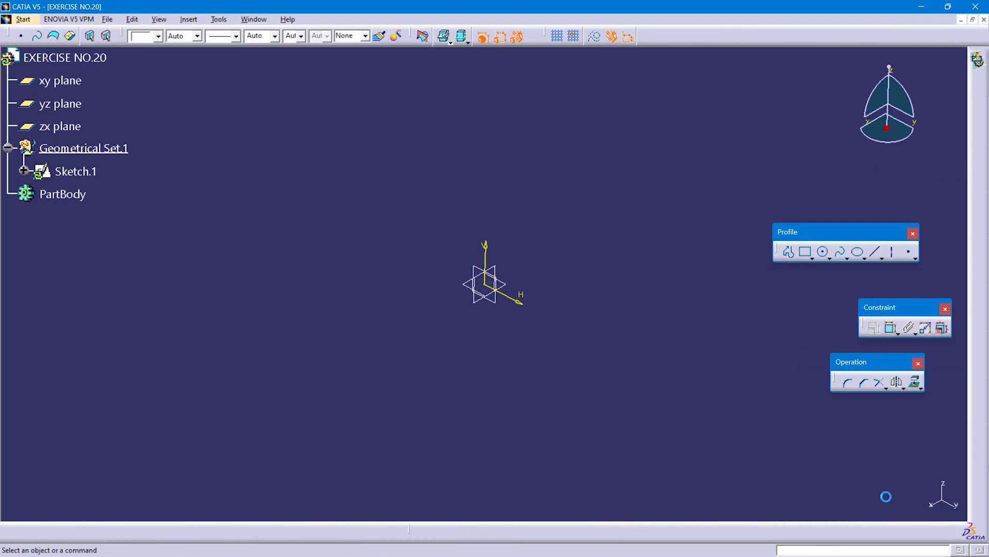
- Sketch a closed three-step staircase profile starting at the origin, about 206 mm wide and 141 mm high, with its base on the horizontal axis
click(789, 252)
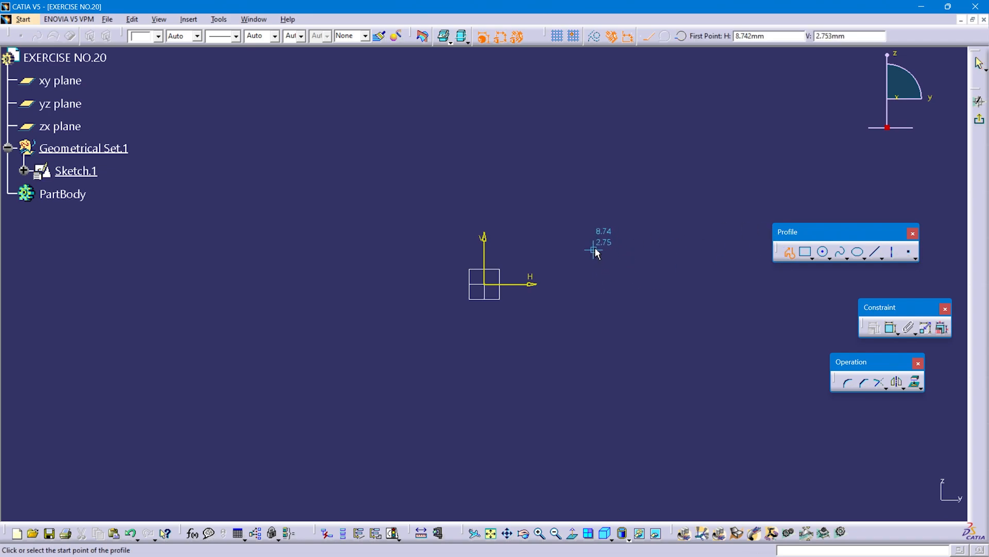
middle_drag(594, 252, 474, 400)
middle_drag(528, 276, 471, 349)
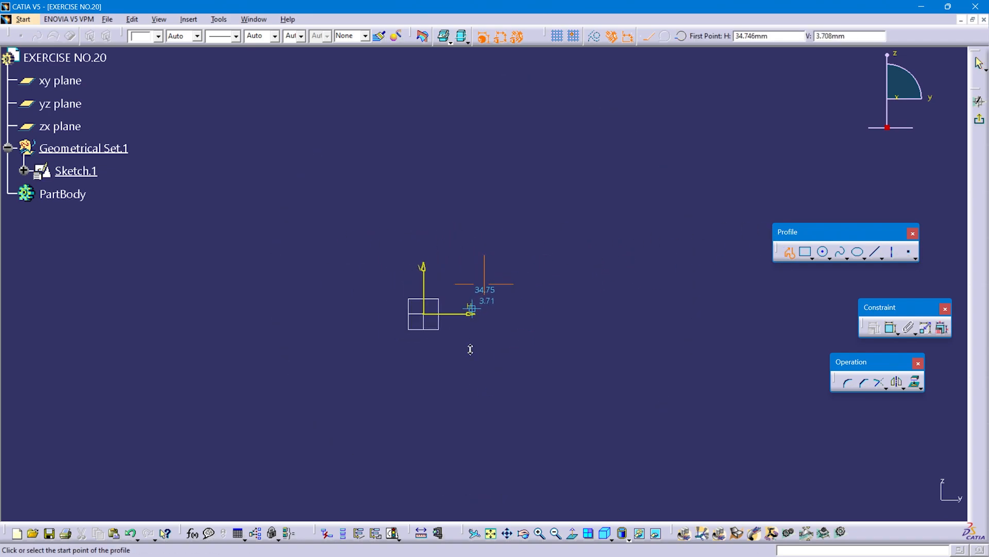
click(423, 313)
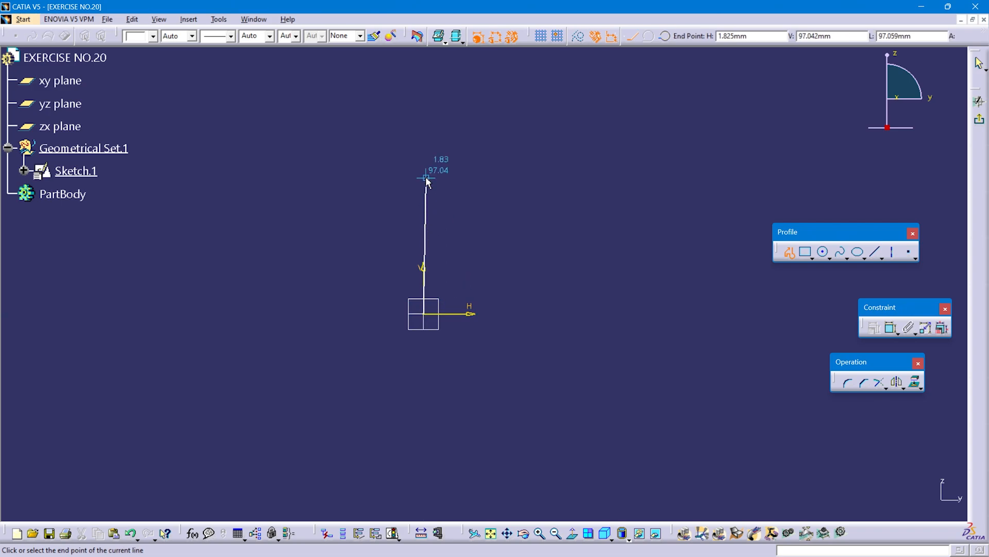
click(424, 115)
click(519, 116)
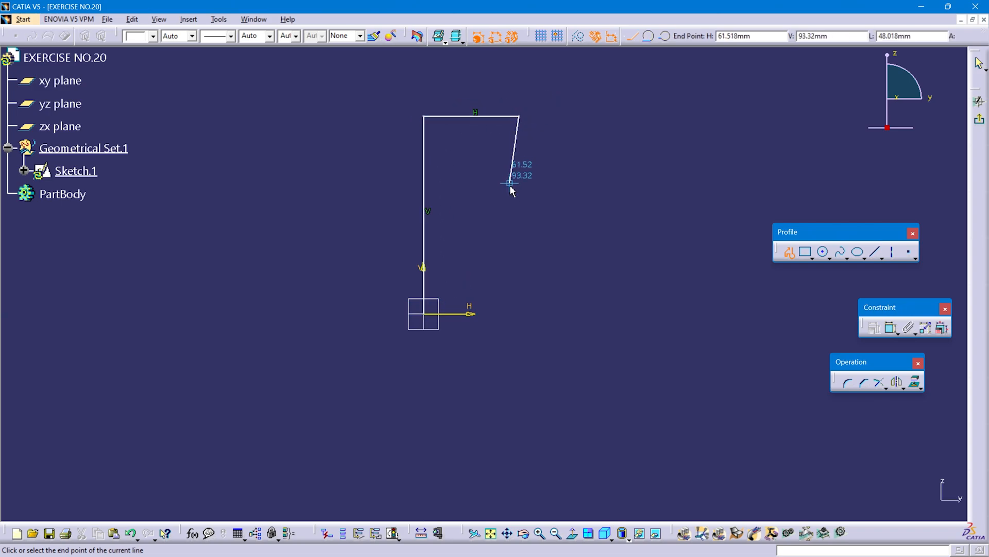
click(519, 200)
click(628, 199)
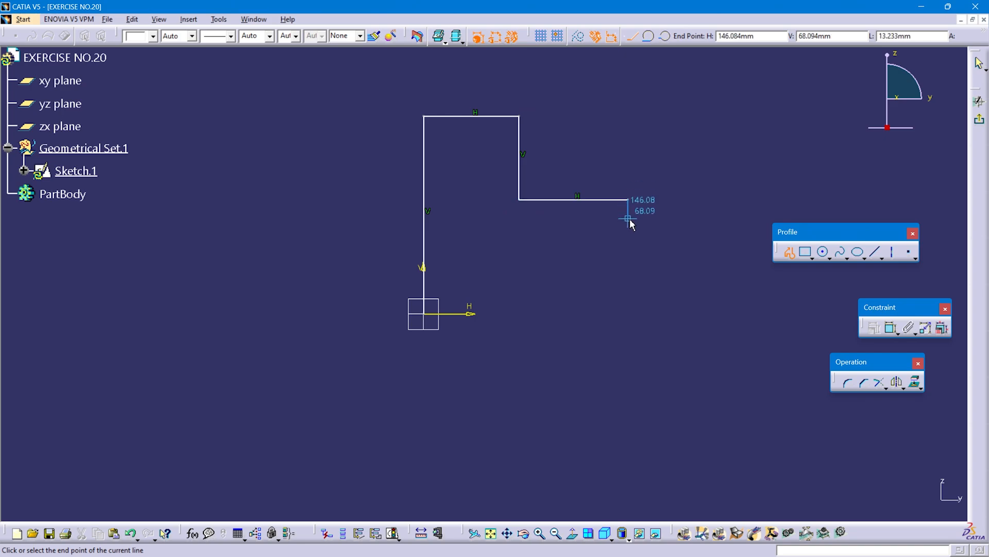
click(627, 252)
click(713, 251)
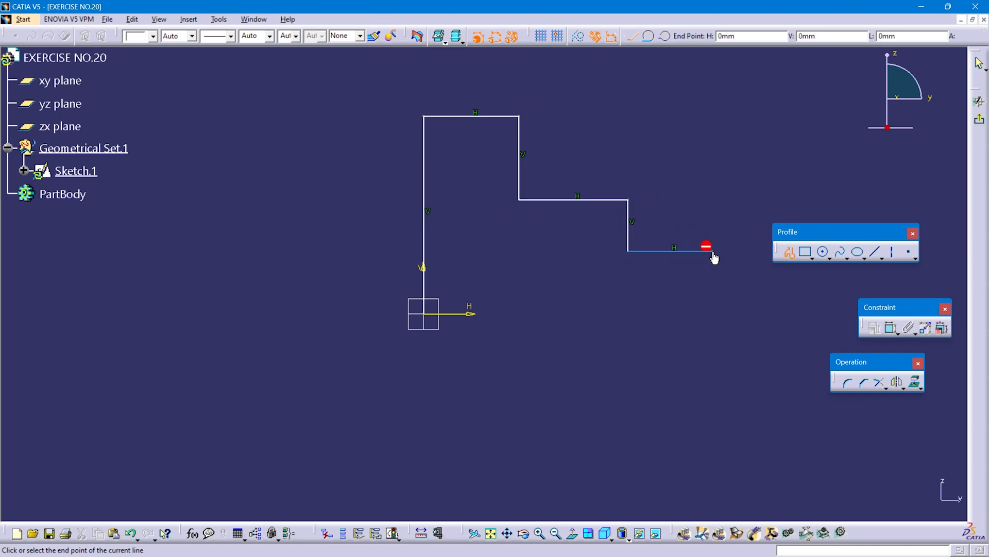
click(713, 312)
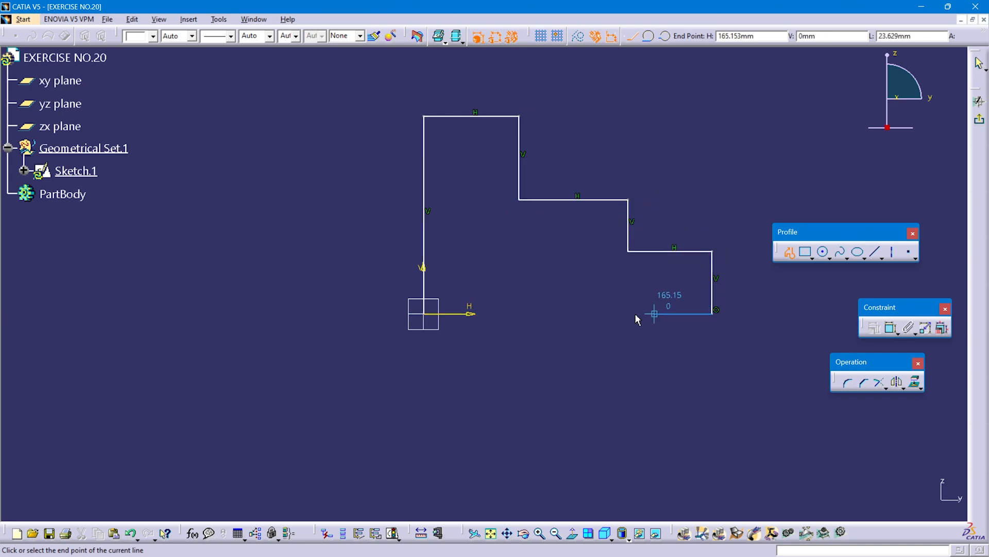
click(423, 313)
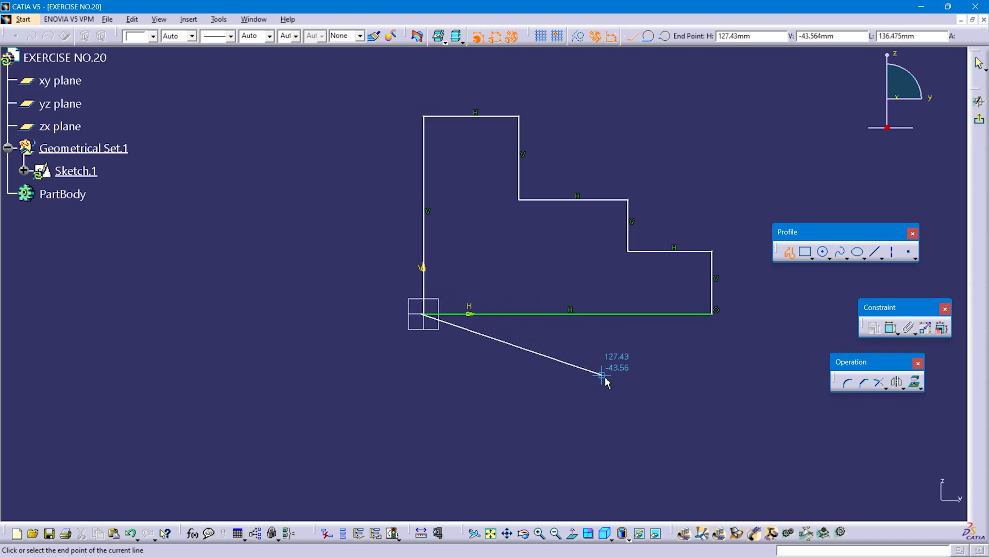
key(ctrl+z)
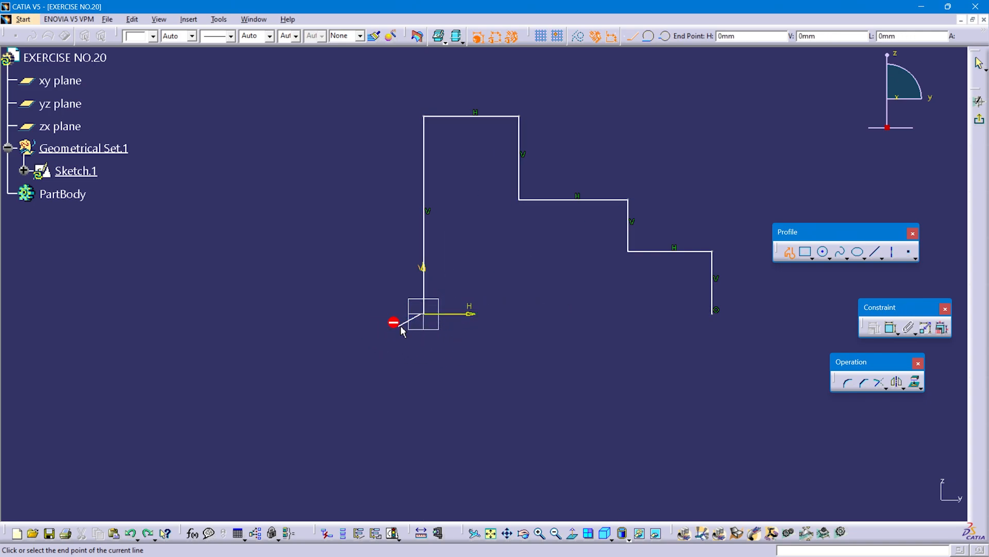
click(424, 314)
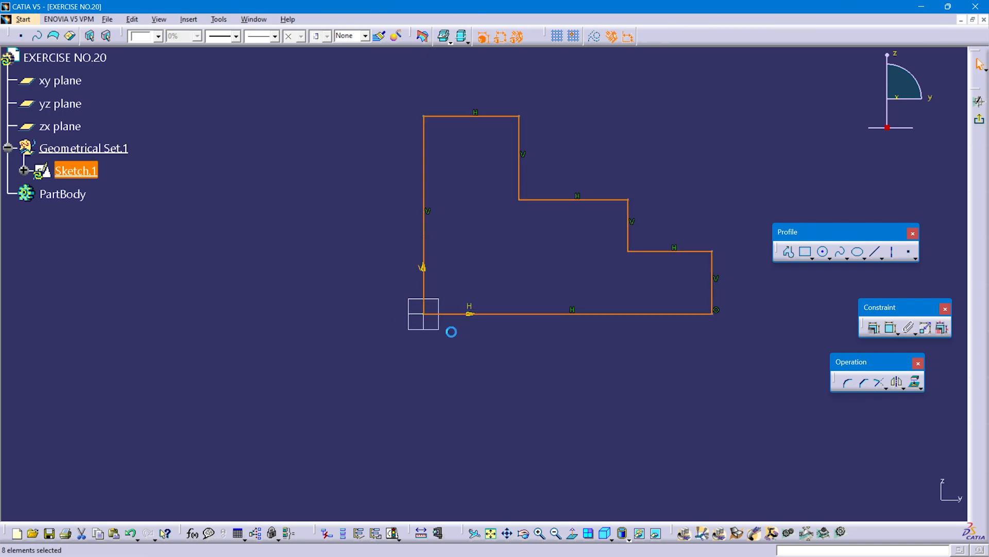
- Dimension the profile's overall width along the base edge and its overall height along the vertical axis
click(891, 328)
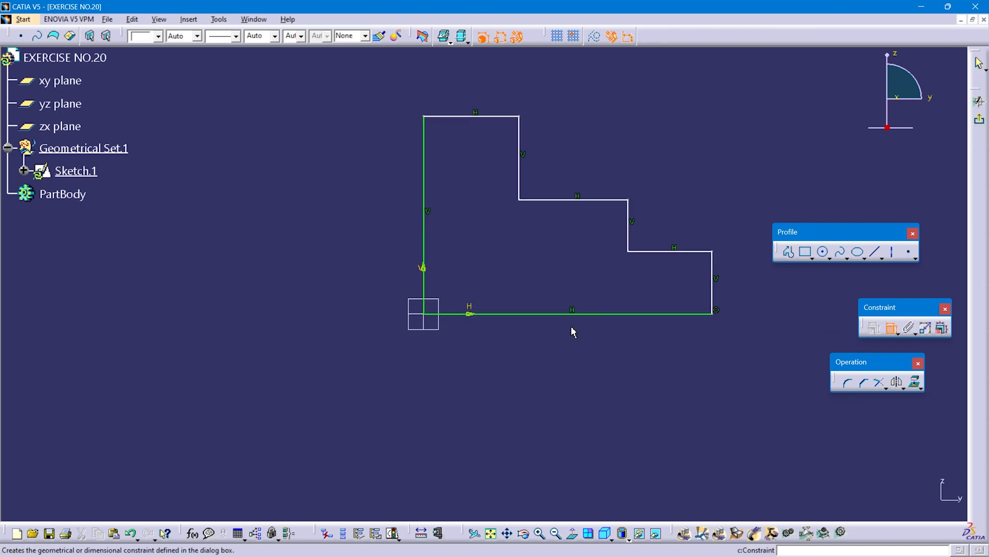
click(580, 320)
click(564, 363)
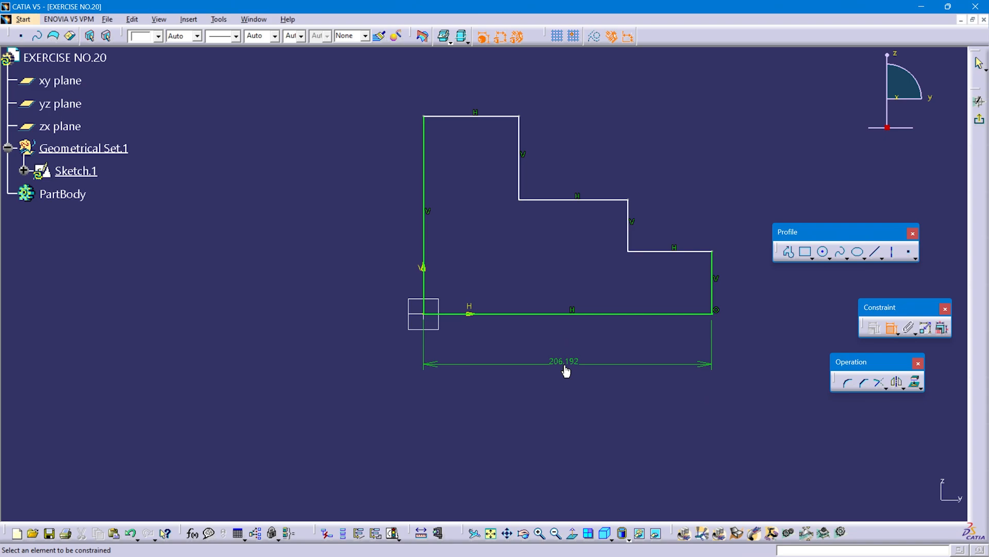
click(424, 240)
click(364, 233)
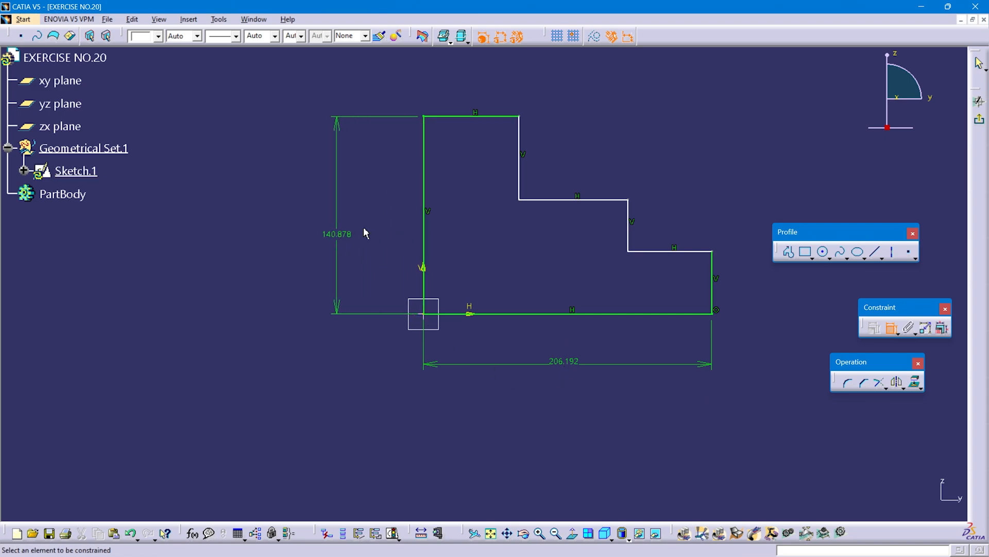
- Dimension the widths of the top and middle horizontal edges and the heights of the lowest and middle steps
click(469, 117)
click(489, 105)
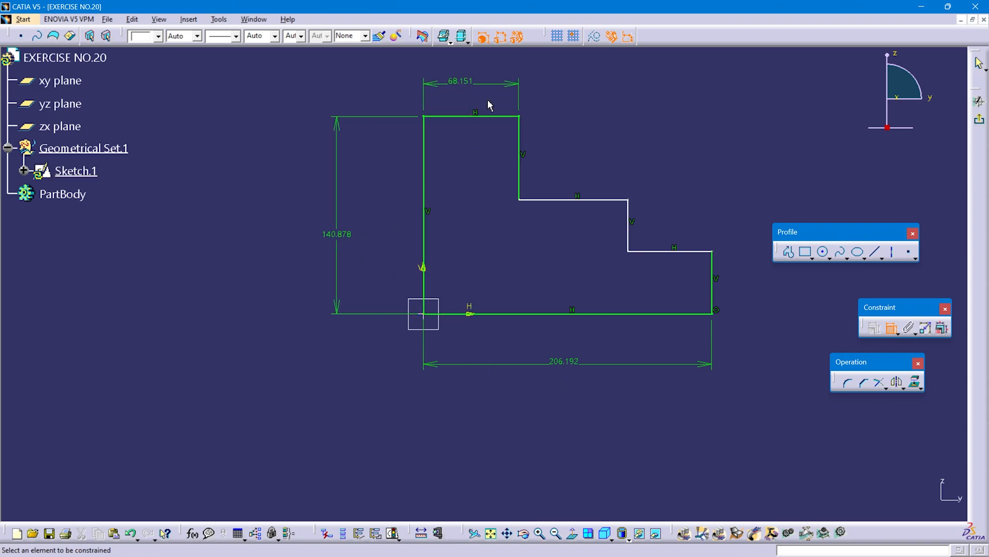
click(578, 200)
click(572, 86)
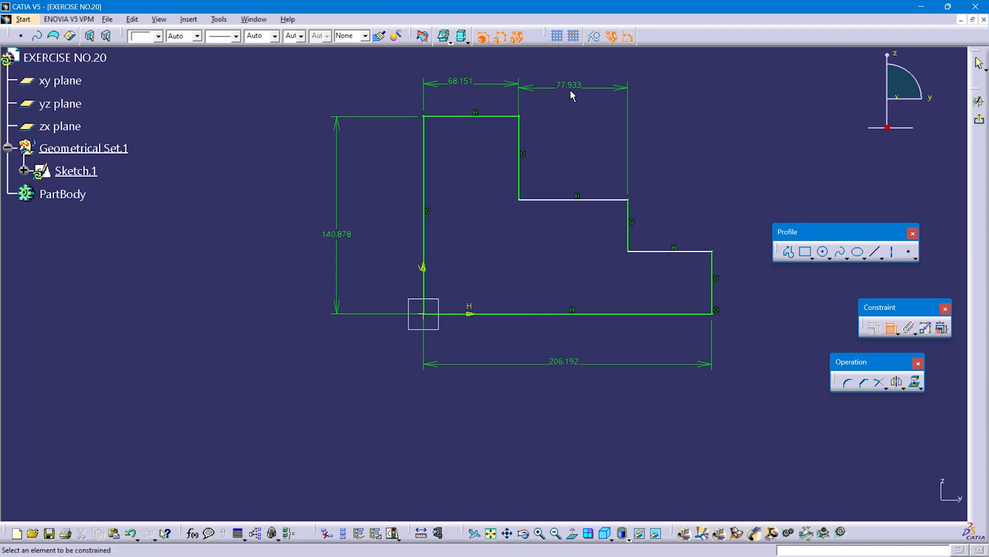
click(713, 295)
click(753, 288)
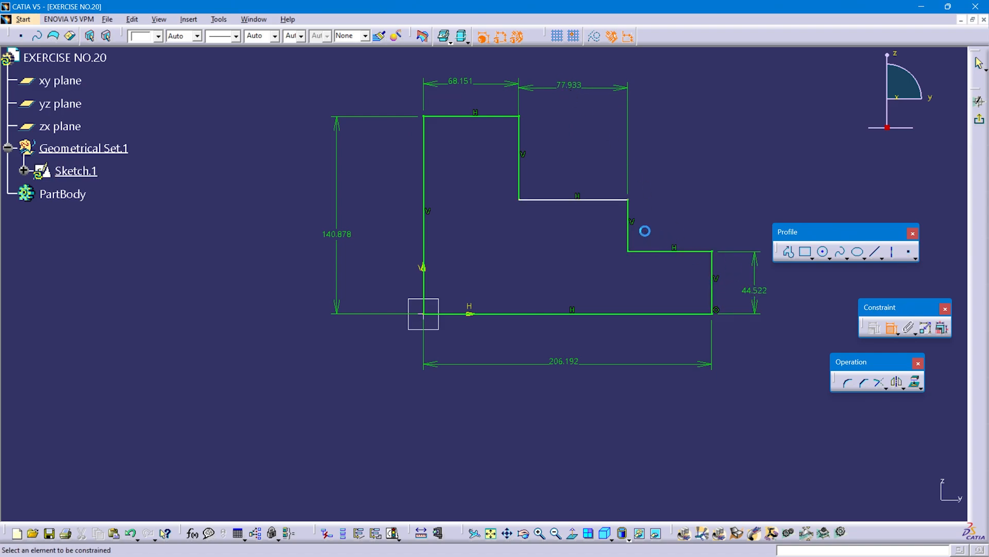
click(630, 233)
click(752, 226)
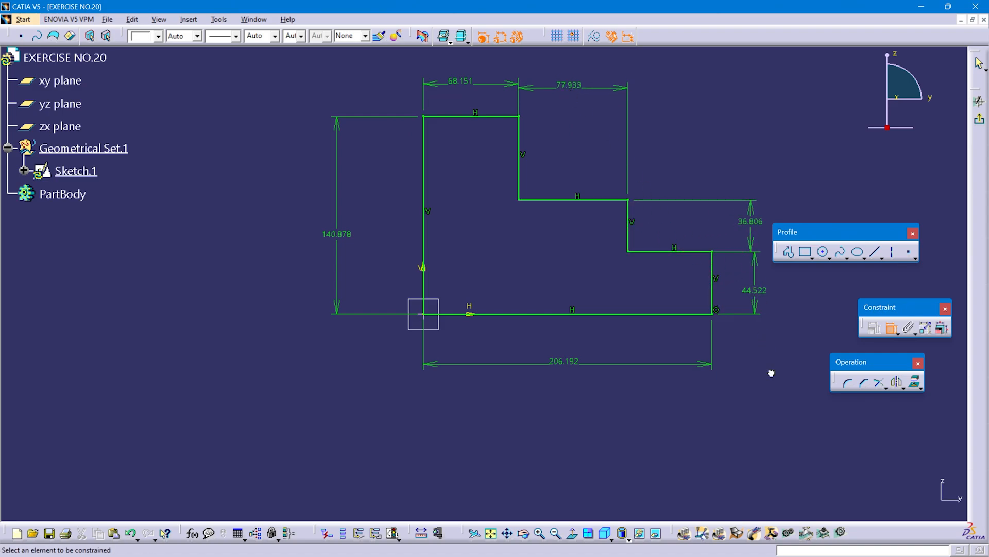
- Set the lowest step's height to 30 mm and the middle step's height to 45 mm
double_click(763, 302)
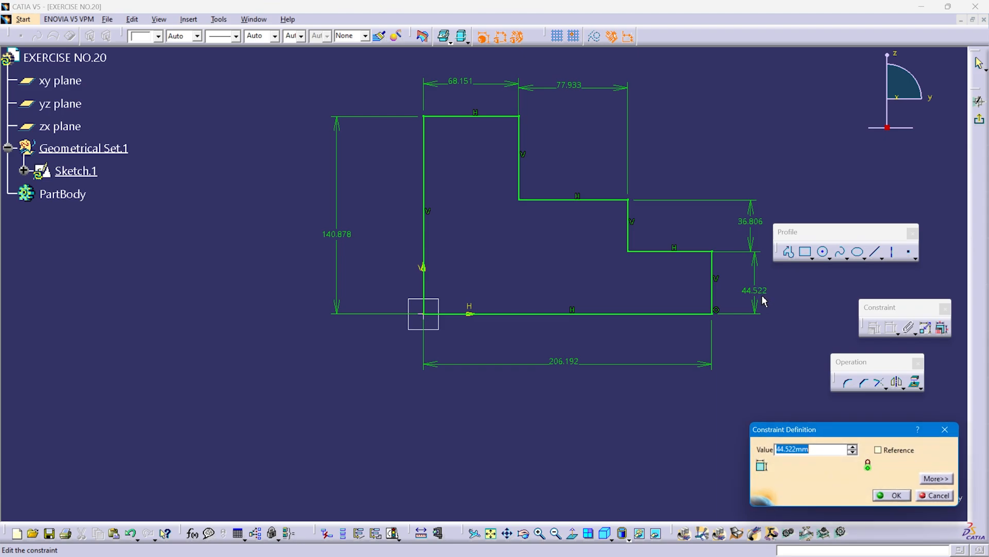
text(30)
key(Return)
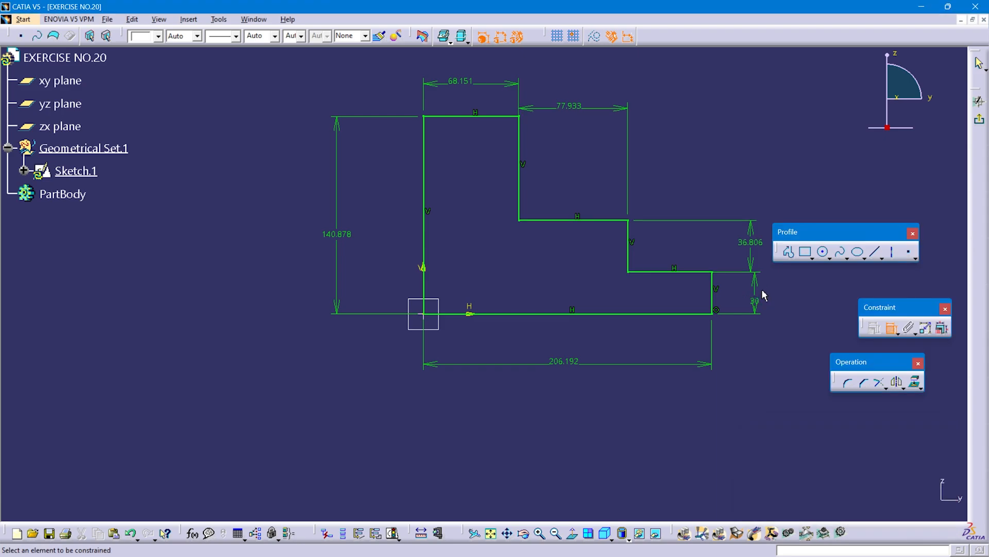
double_click(752, 241)
text(45)
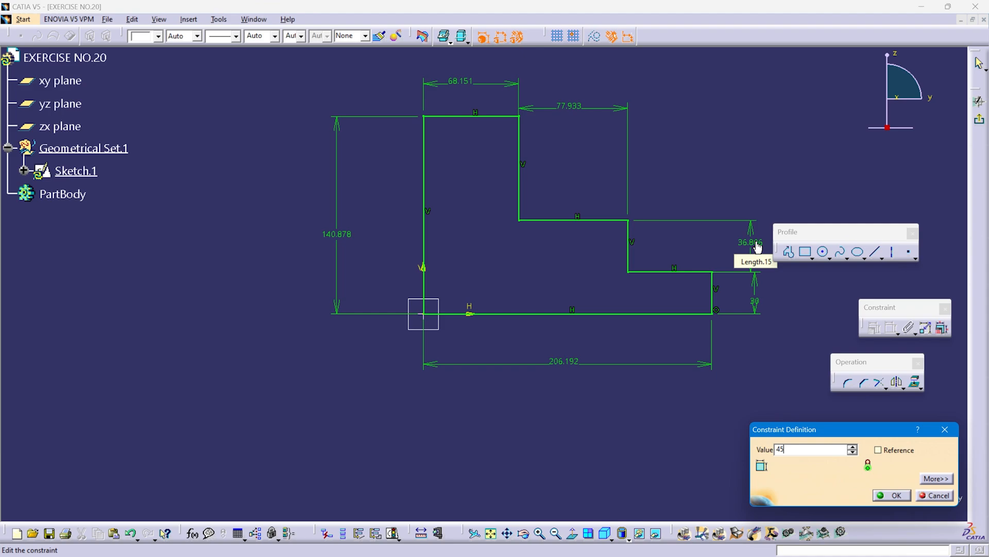
key(Return)
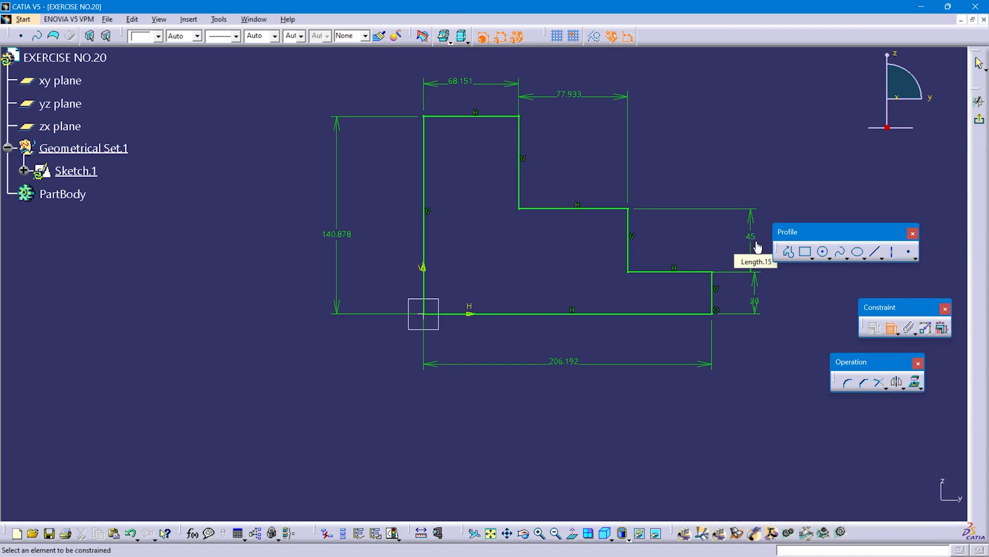
- Set the profile's overall height to 30+45+30, giving 105 mm
double_click(340, 235)
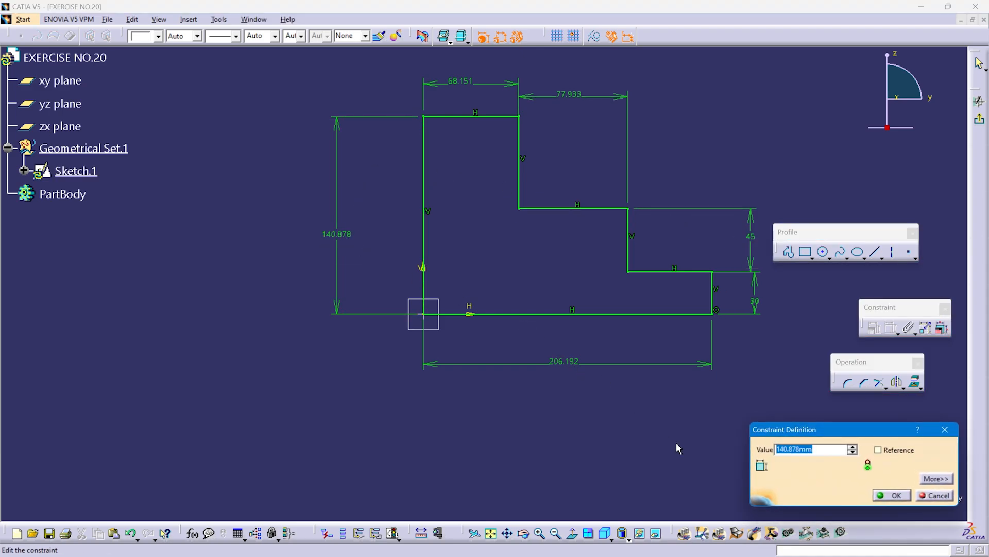
text(30+45+30)
key(Return)
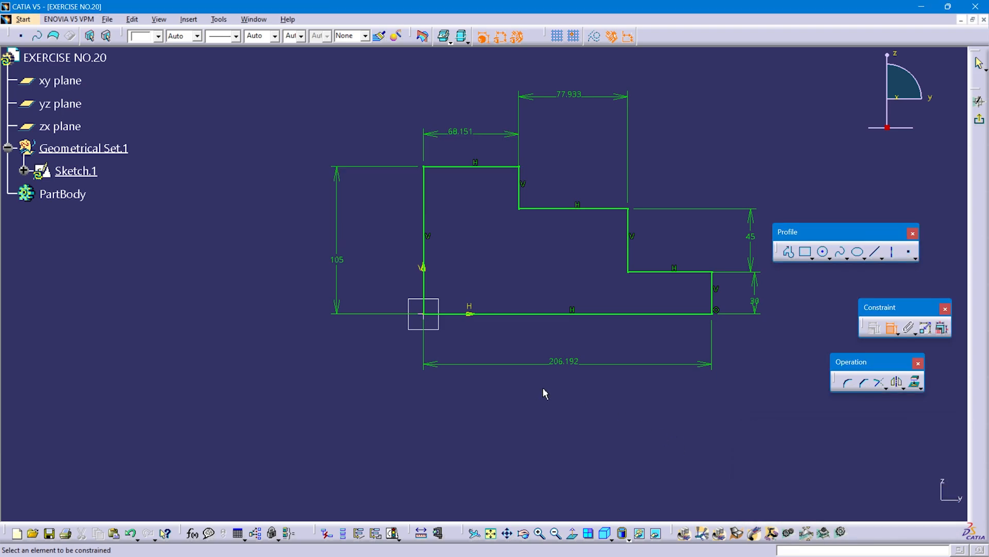
- Set the width of the profile's top horizontal edge to 30 mm
mouse_move(545, 394)
middle_down()
mouse_move(369, 428)
mouse_move(398, 446)
middle_up()
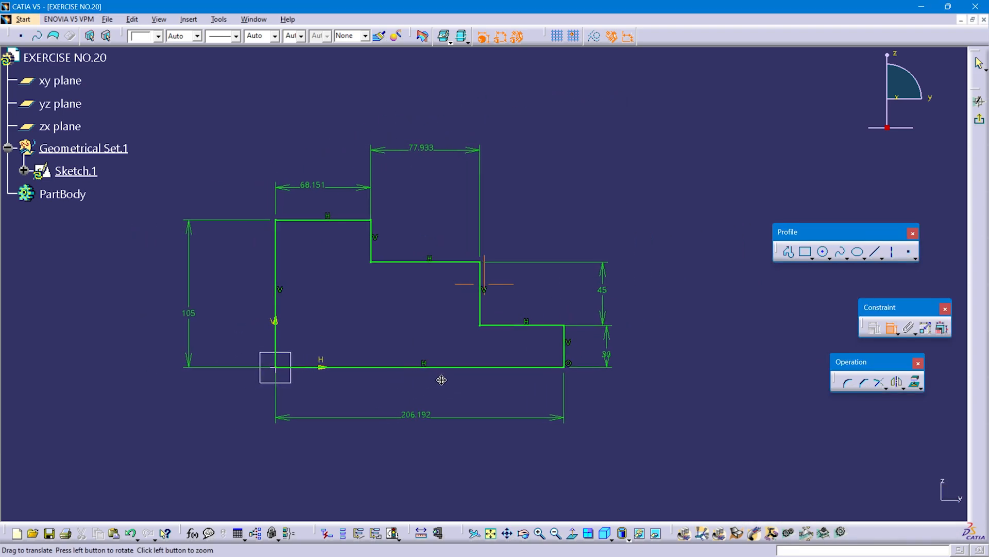
double_click(312, 186)
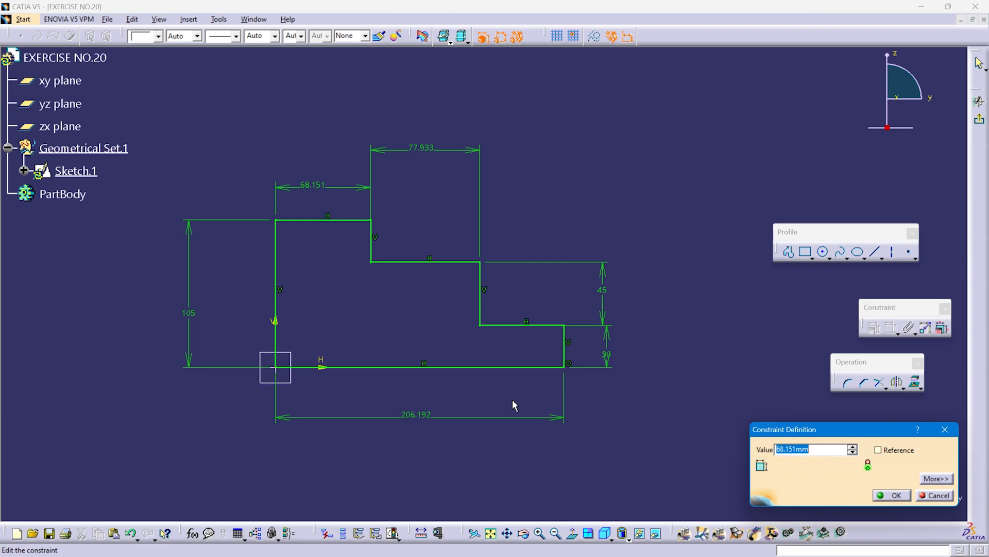
text(30)
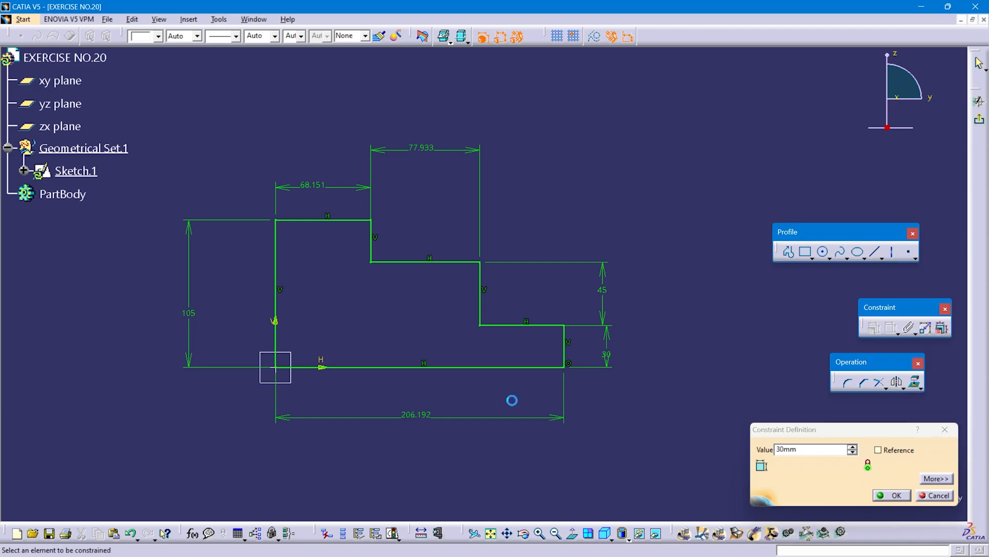
key(Return)
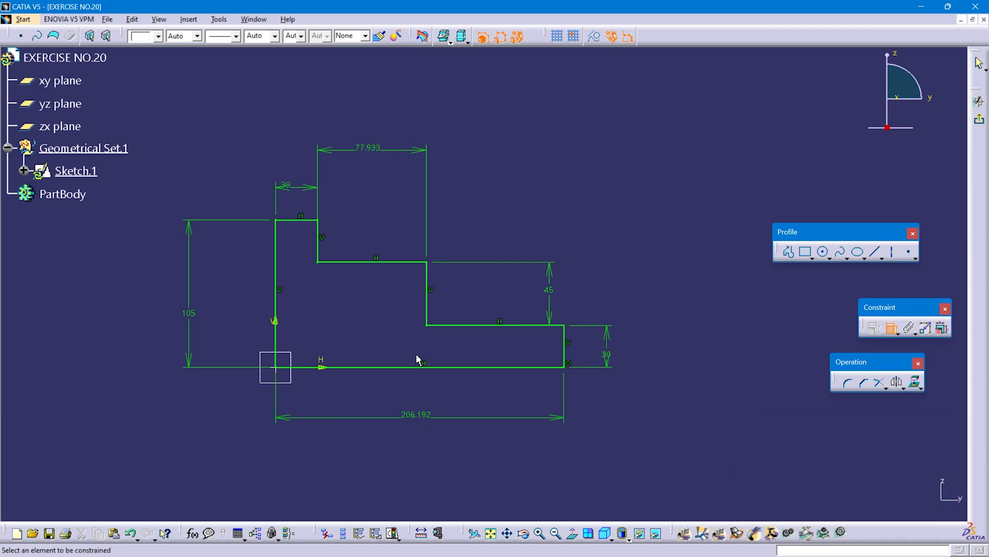
- Set the top horizontal edge's width to 15 mm and the middle horizontal edge's width to 30 mm
double_click(285, 182)
text(15mm)
key(Return)
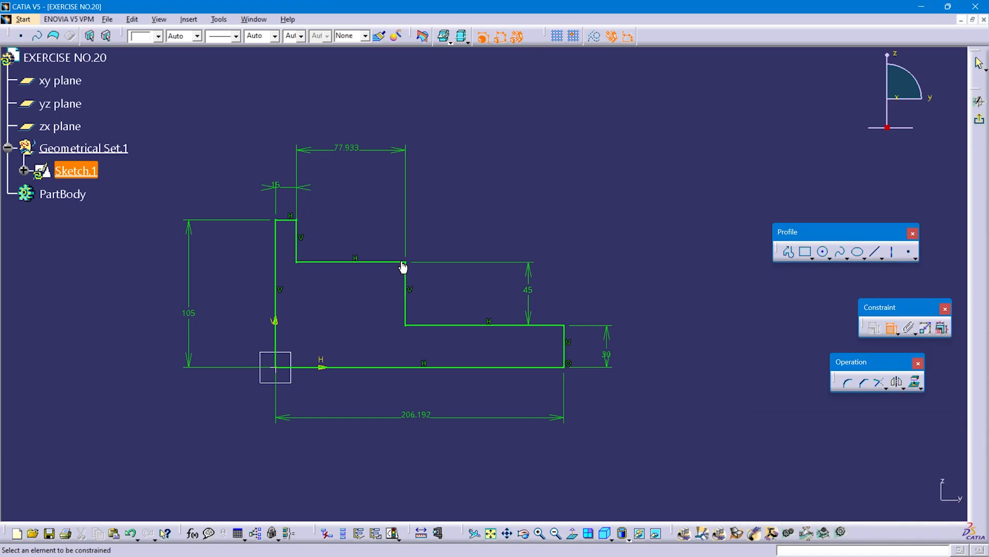
double_click(352, 149)
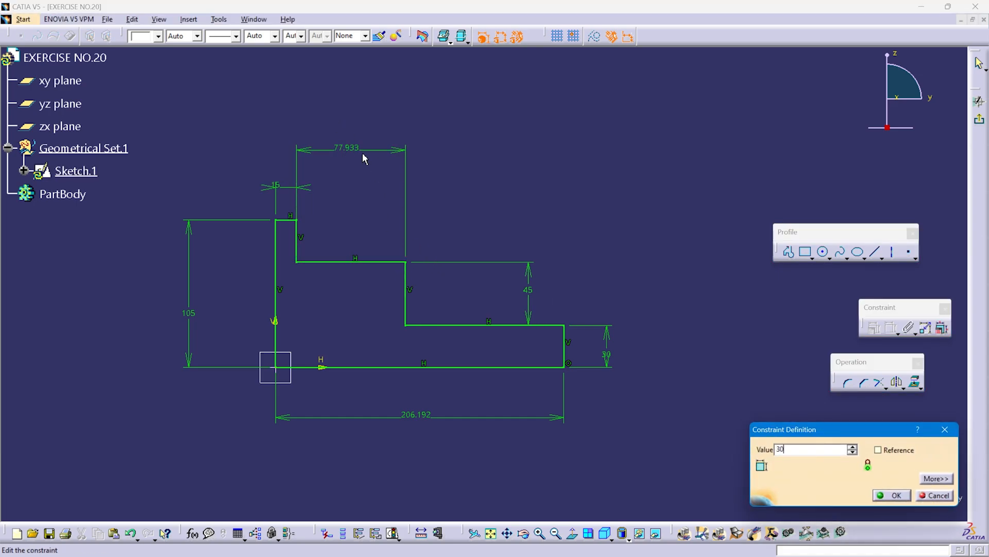
key(Return)
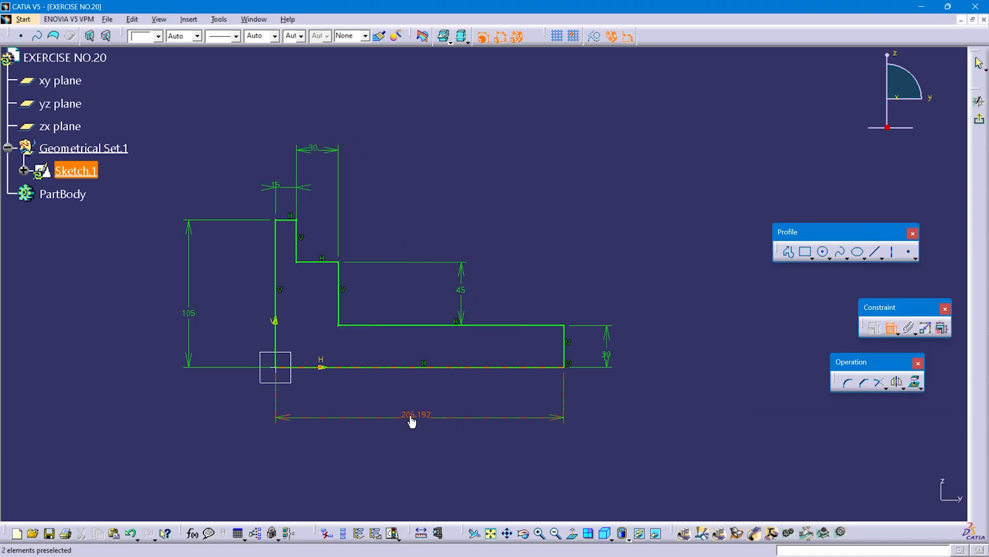
- Set the profile's overall base width to 75 mm
double_click(415, 415)
text(75)
key(Return)
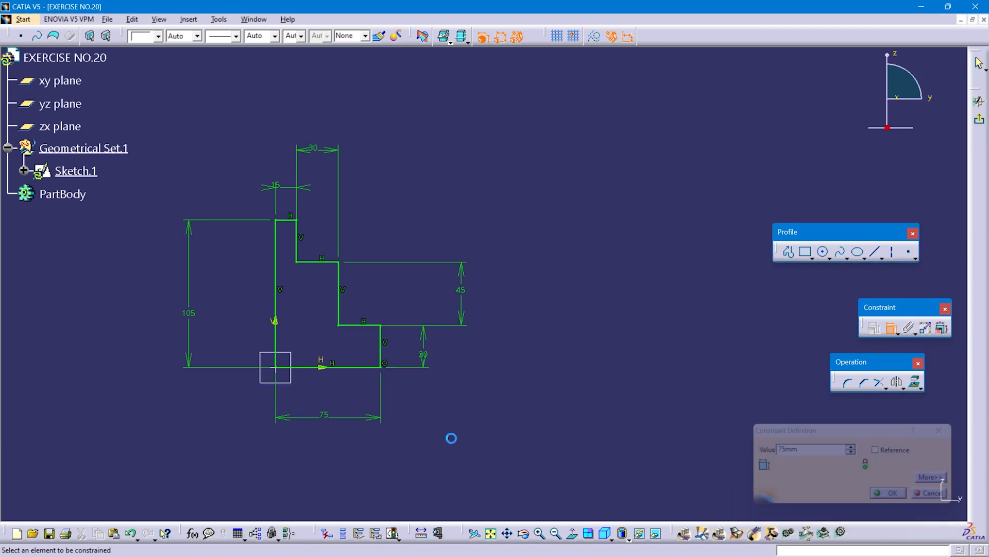
- Convert the profile's long vertical edge at the origin into a sketch axis
click(491, 532)
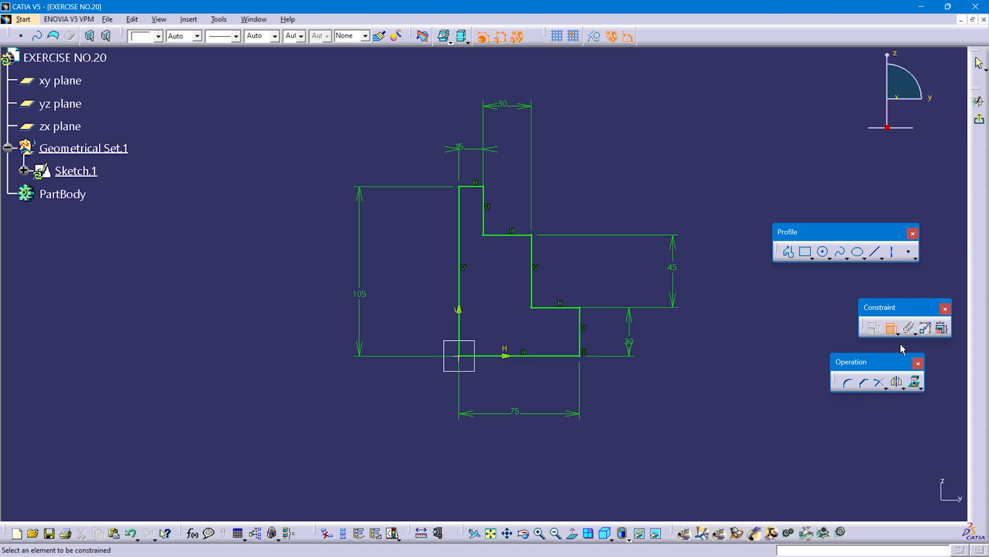
key(Escape)
click(457, 301)
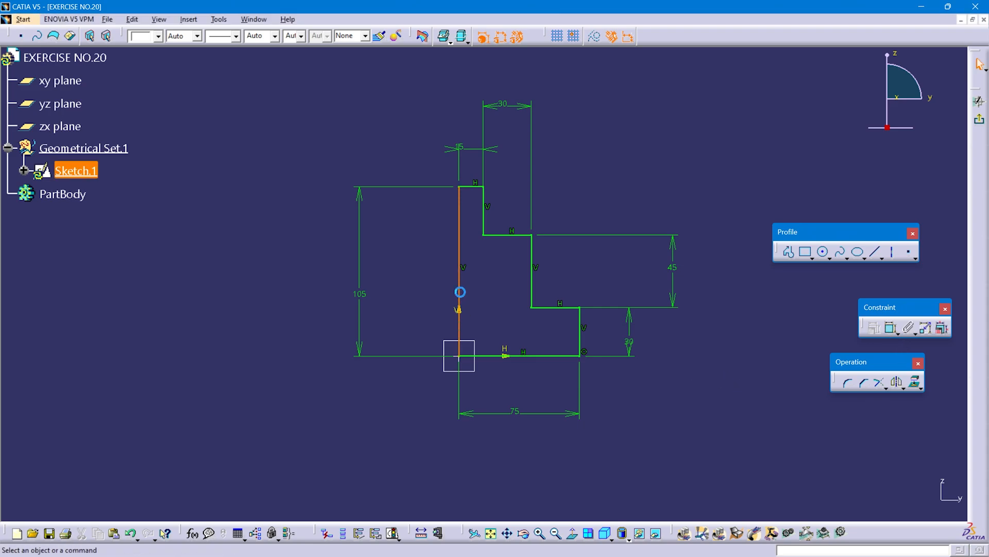
click(892, 251)
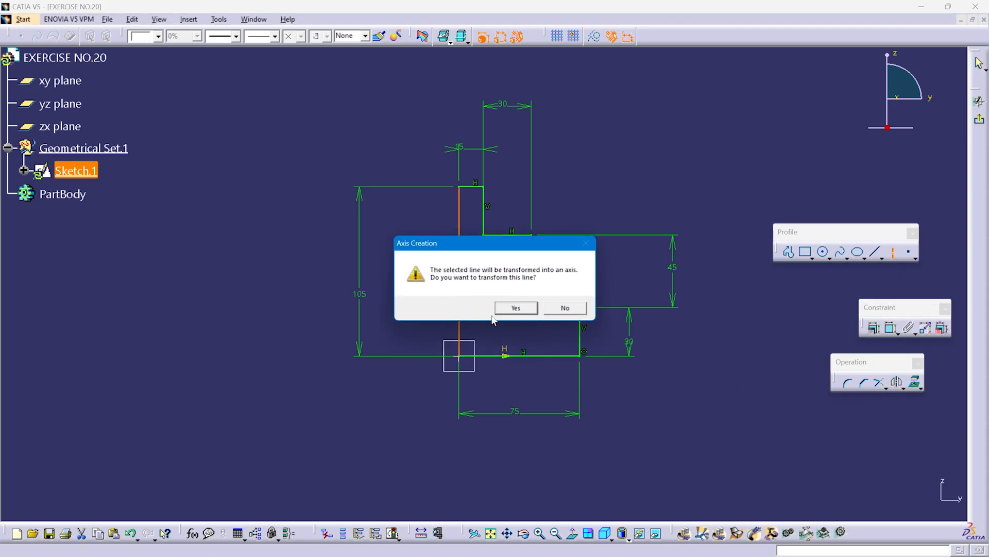
click(513, 307)
click(481, 187)
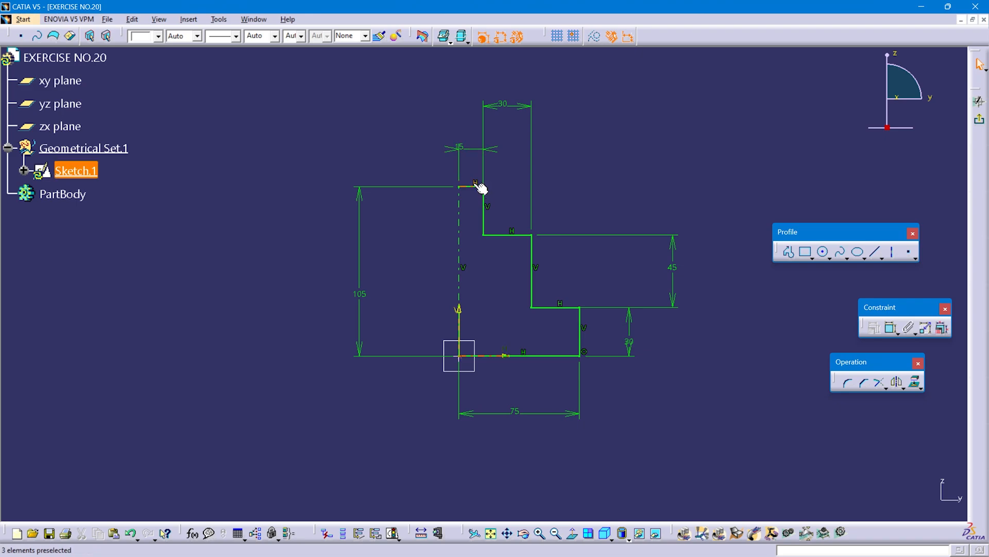
click(533, 144)
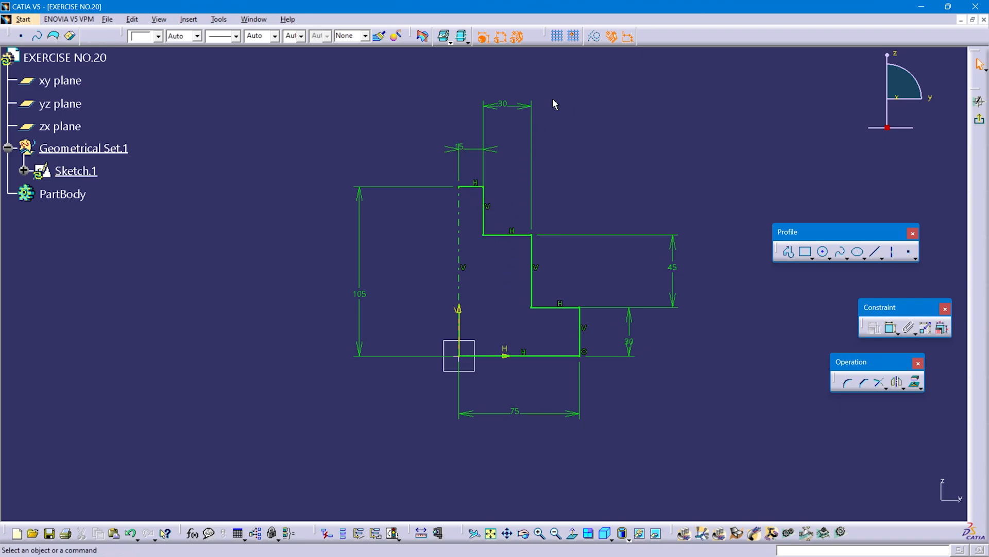
- Hide the sketch's dimensional and geometrical constraints while keeping the solver diagnostics displayed
click(483, 36)
click(500, 36)
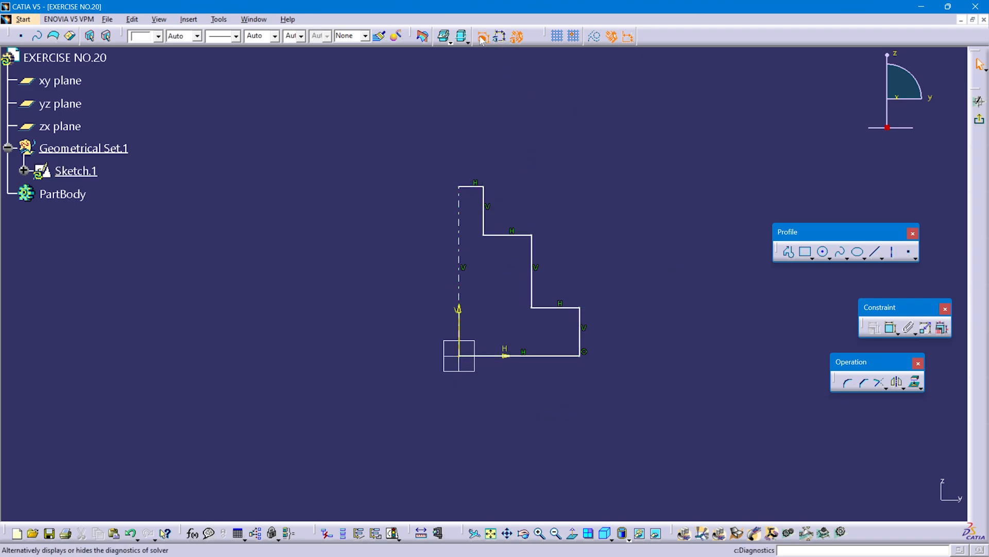
click(482, 36)
click(517, 36)
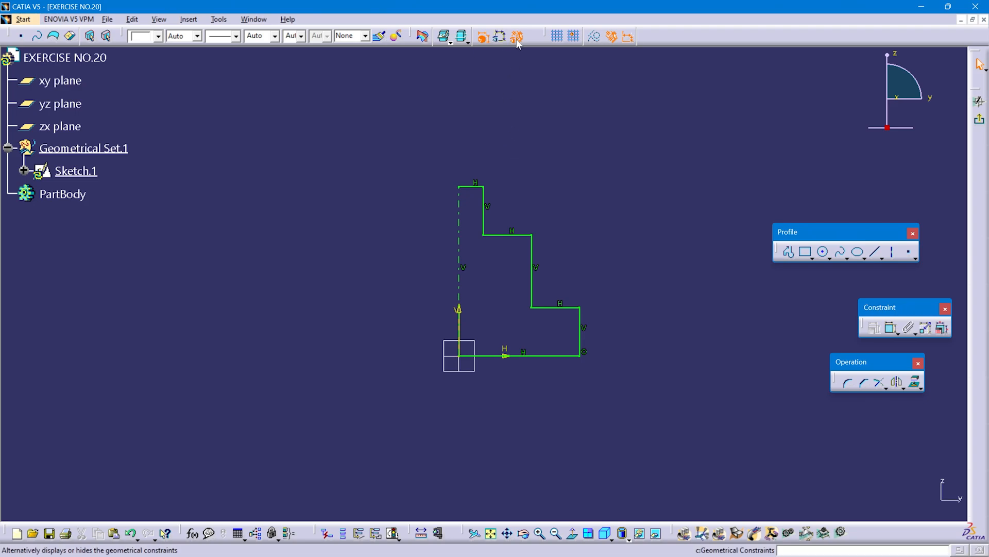
- Mirror the whole stepped half-profile about the vertical axis
mouse_move(454, 136)
mouse_down()
mouse_move(532, 280)
mouse_move(634, 417)
mouse_up()
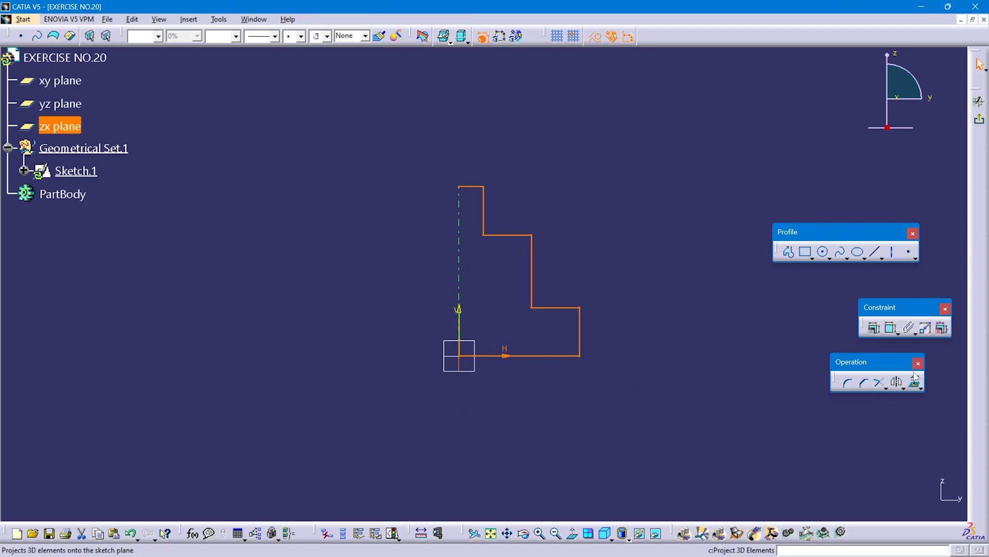
click(897, 381)
click(459, 284)
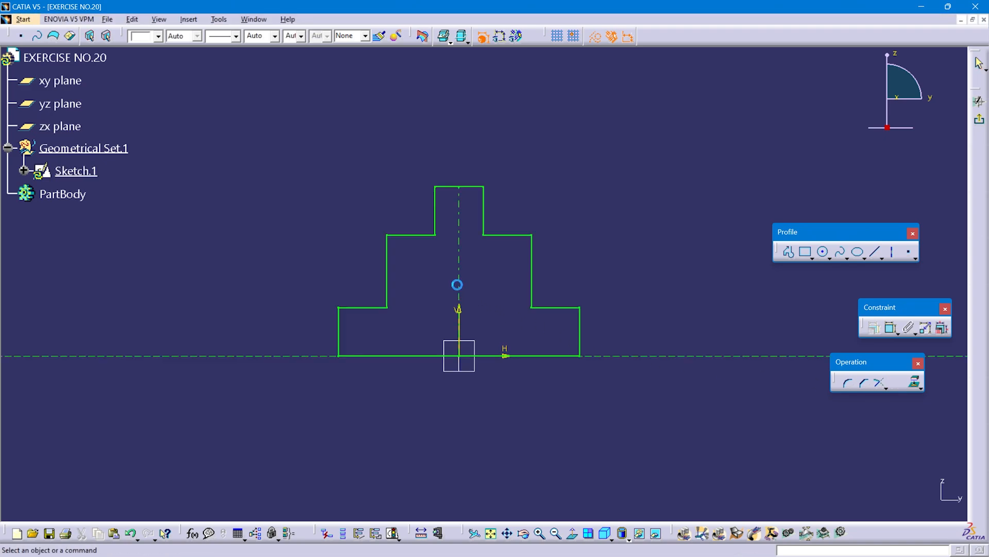
mouse_move(546, 129)
middle_down()
mouse_move(530, 170)
mouse_move(599, 322)
mouse_move(595, 164)
mouse_move(598, 178)
middle_up()
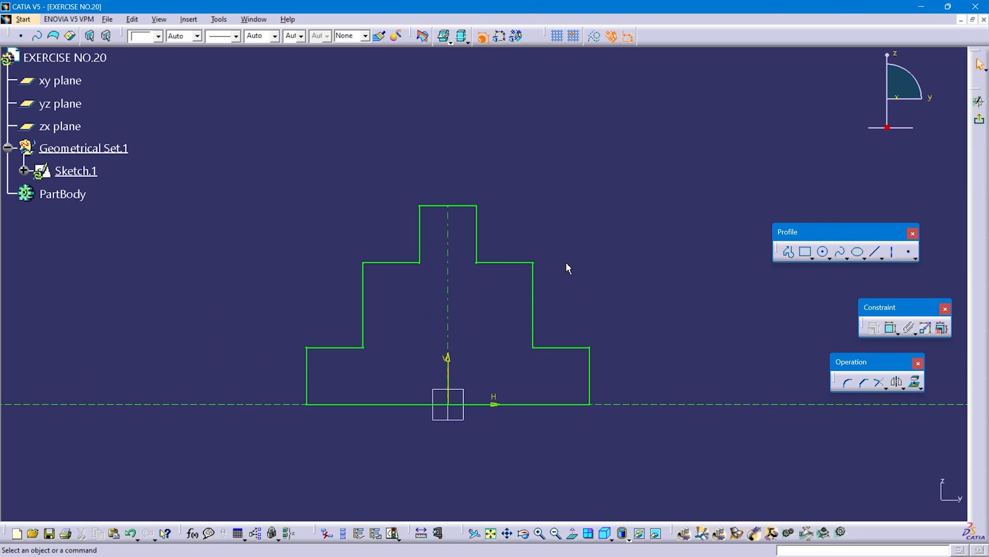
- Display the dimensional and geometrical constraints again and exit the sketch
click(500, 36)
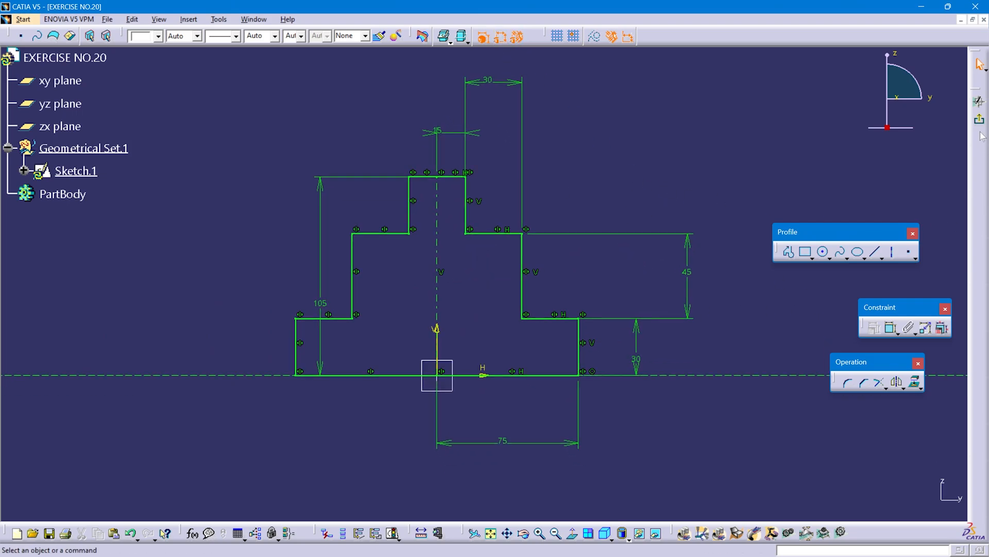
click(979, 119)
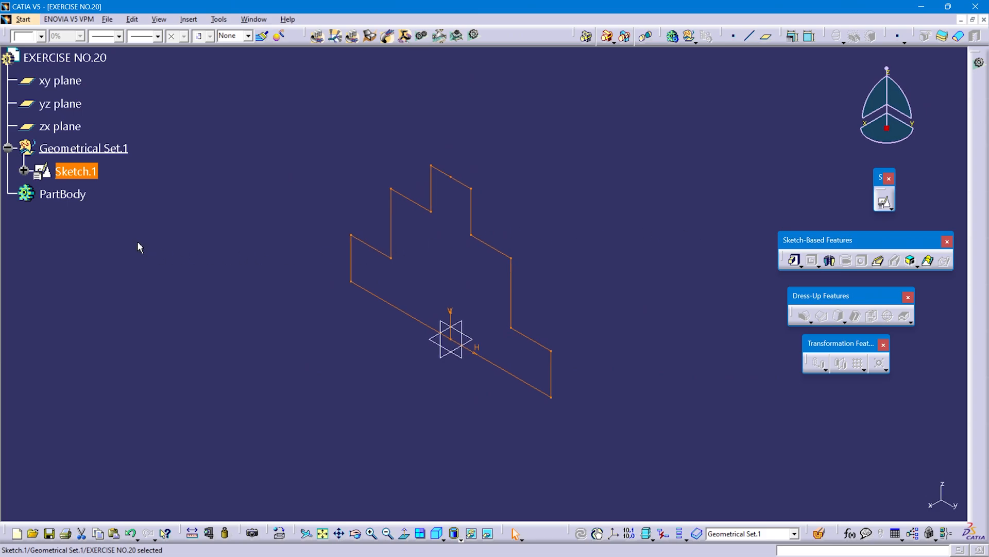
- Make PartBody the in-work object and create a pad from the stepped profile in Sketch.1
right_click(53, 198)
click(101, 277)
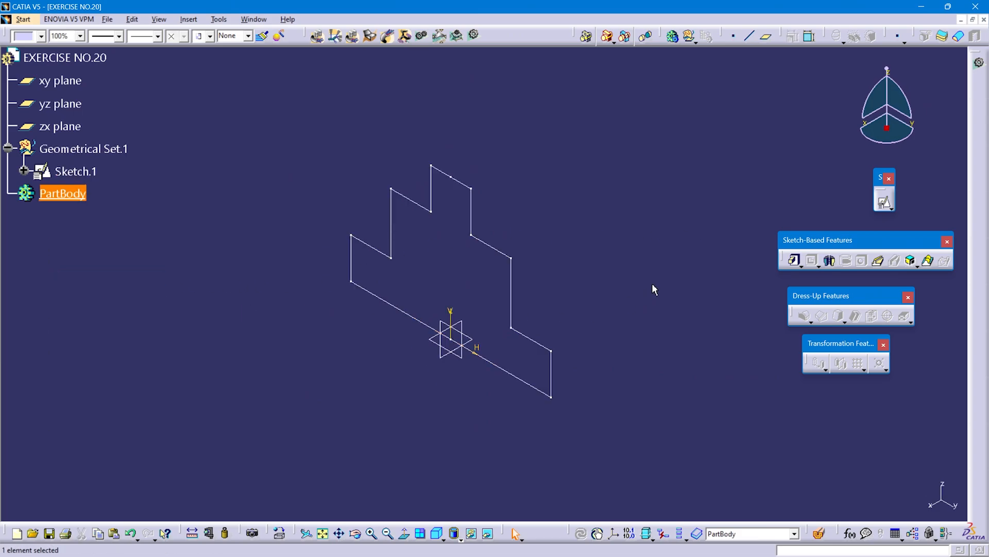
click(72, 172)
click(793, 260)
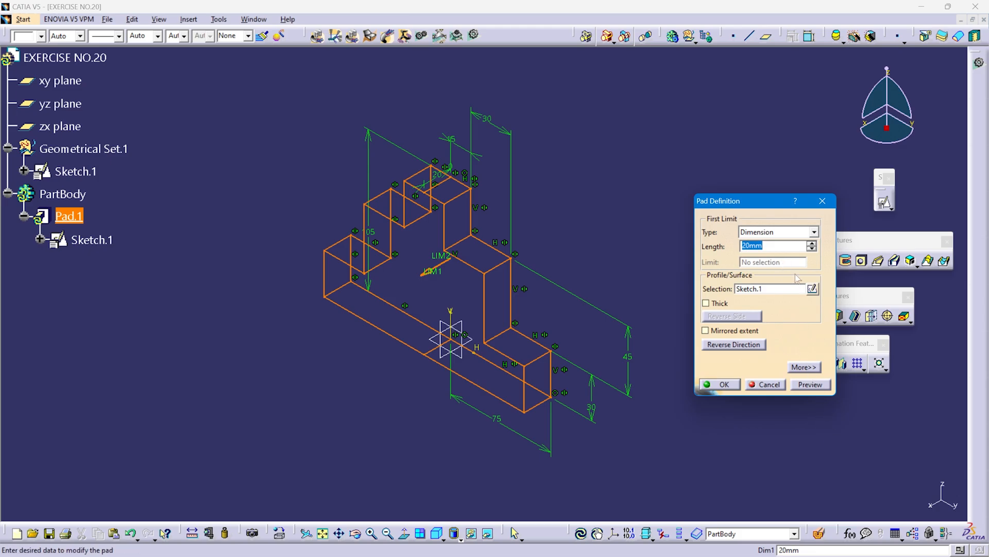
key(Return)
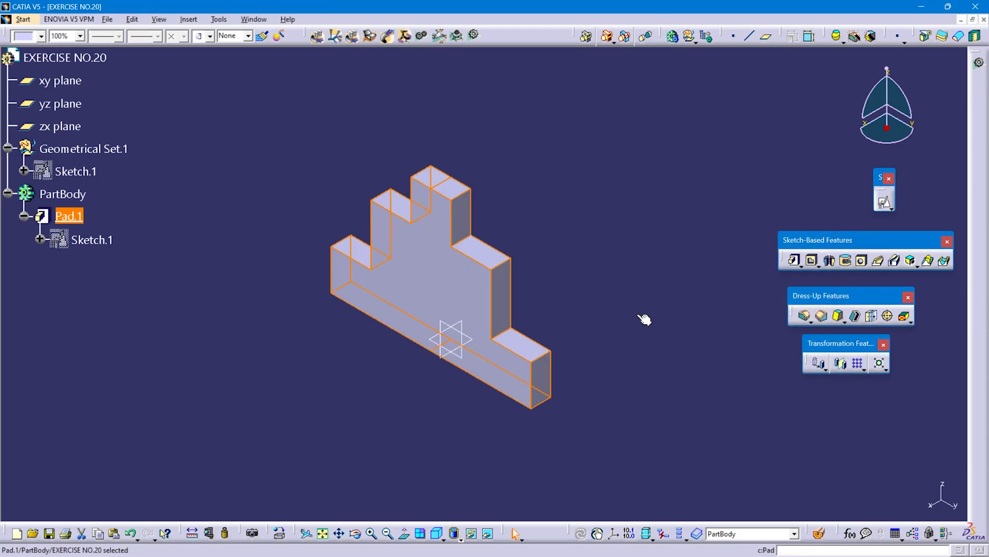
- With PartBody in work, shell the pad with a 4.5 mm inside thickness, removing the front stepped face
right_click(54, 194)
click(98, 275)
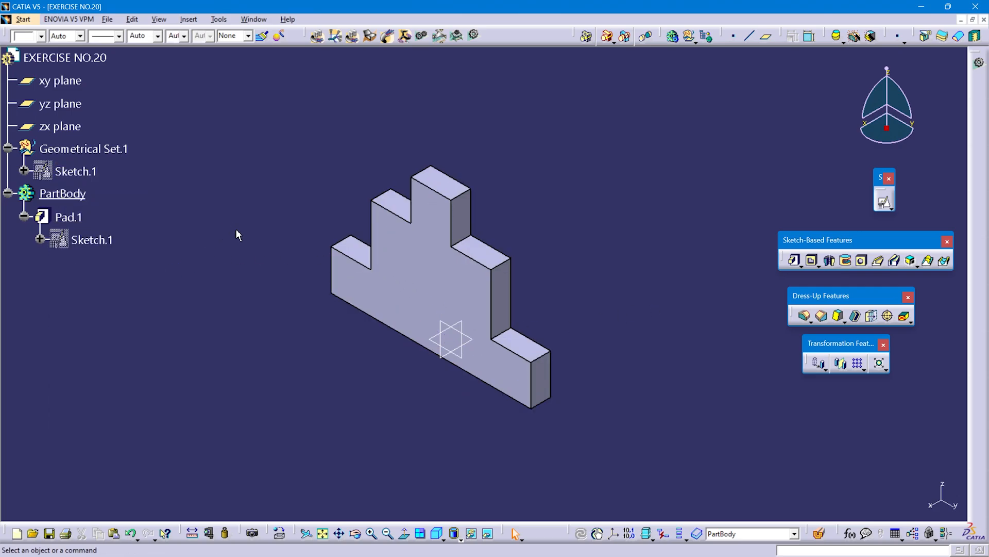
click(451, 284)
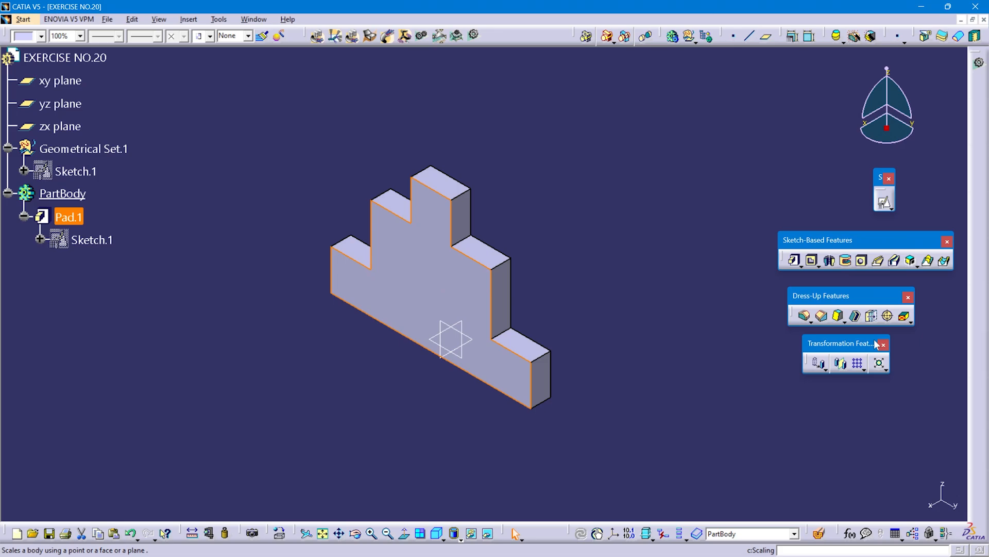
click(856, 316)
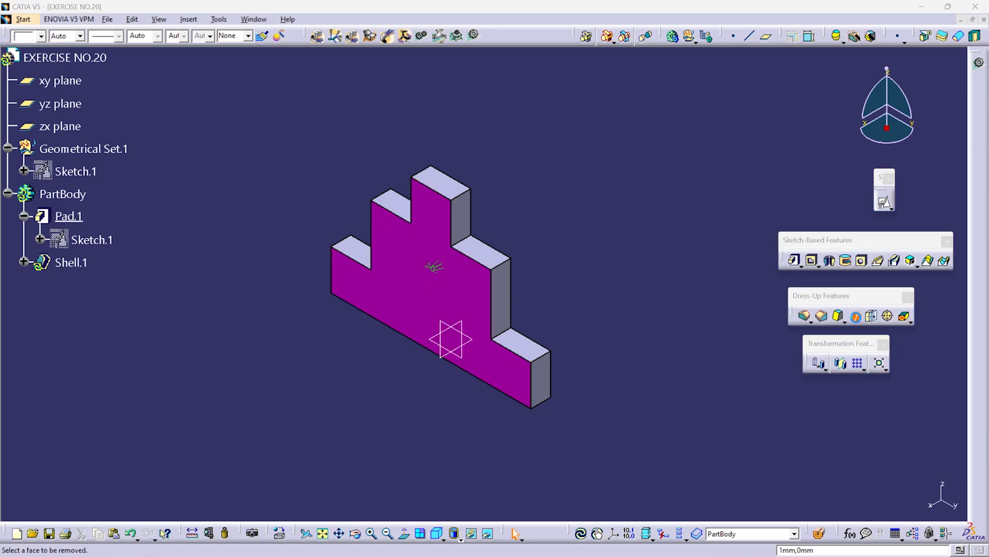
text(4.5)
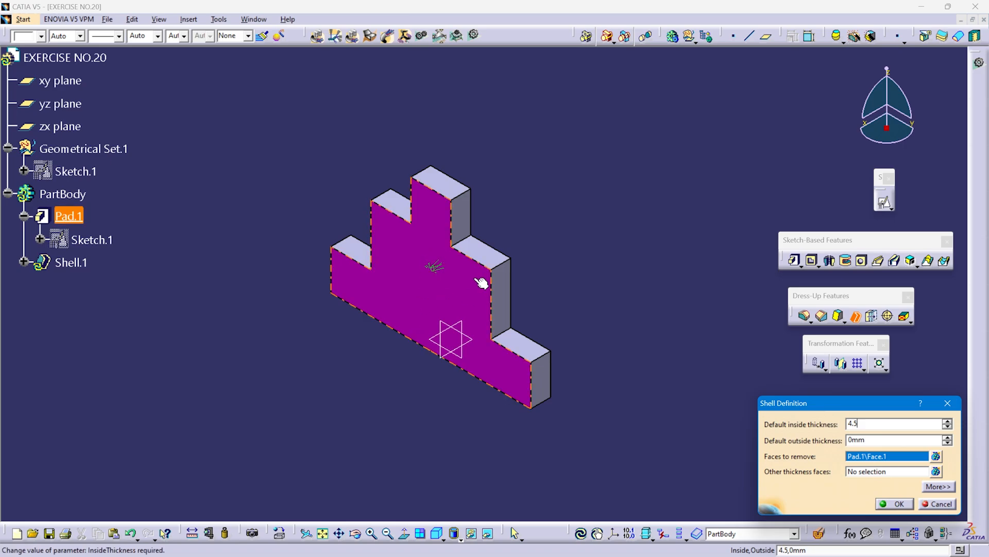
click(899, 504)
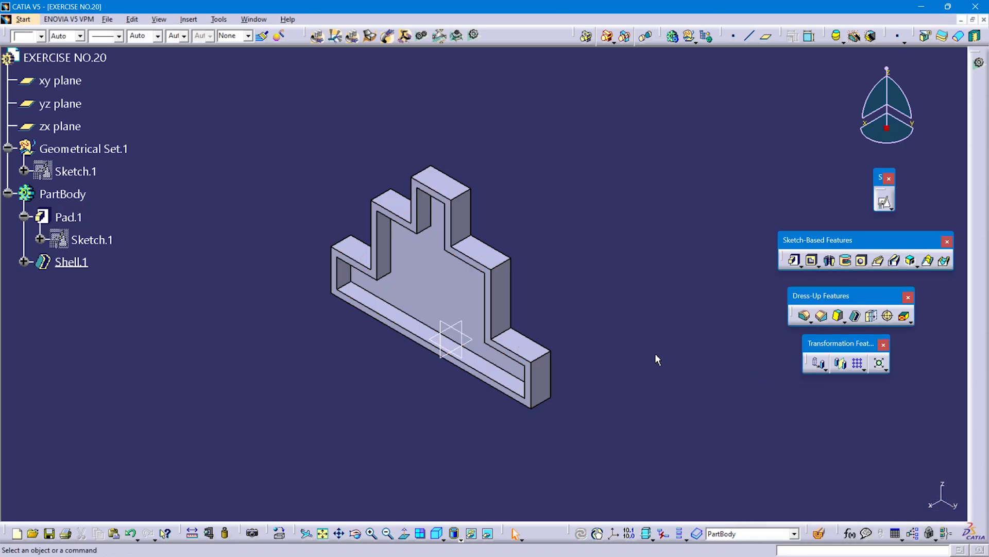
- Change the fill color of the shell's recessed inner face to yellow
middle_drag(655, 354, 670, 221)
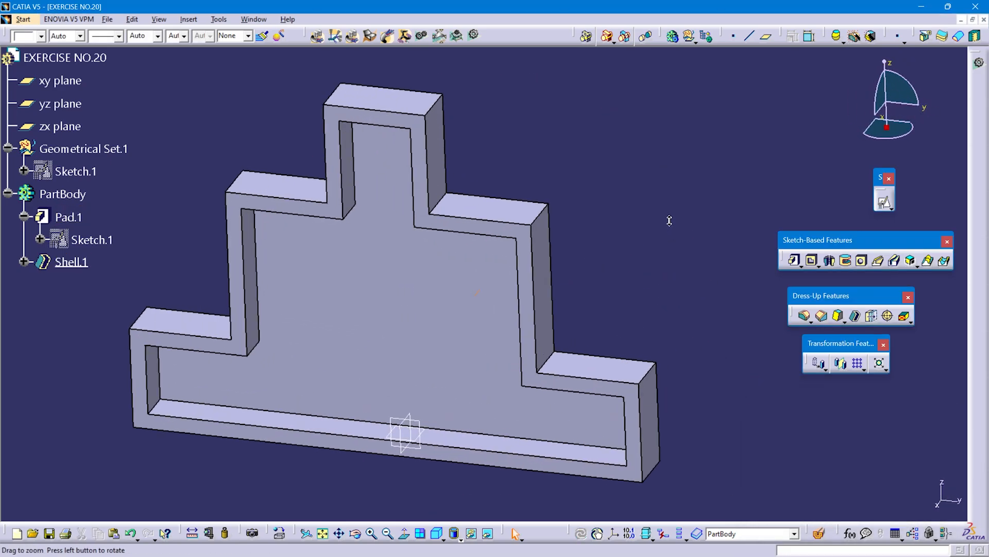
middle_drag(351, 282, 416, 331)
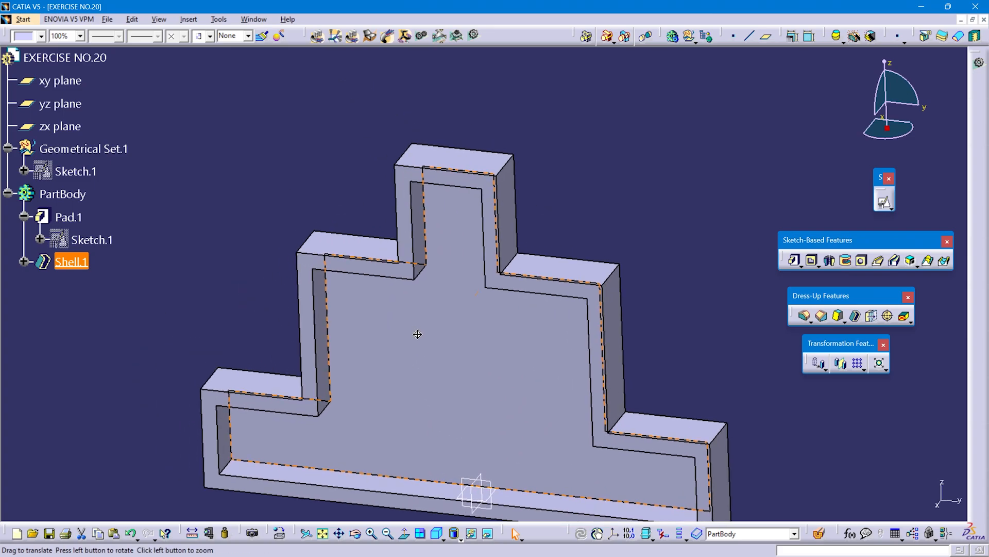
drag(437, 377, 428, 357)
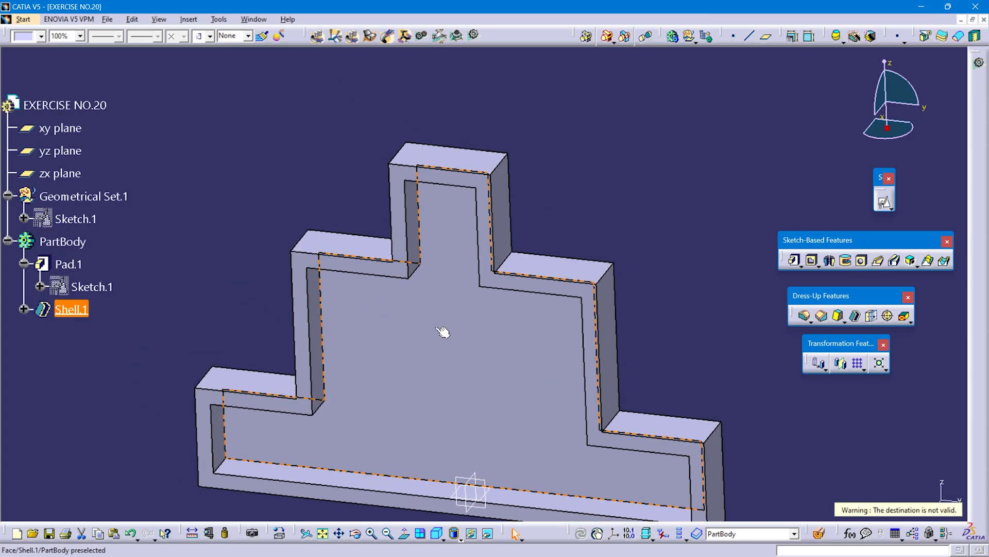
right_click(470, 379)
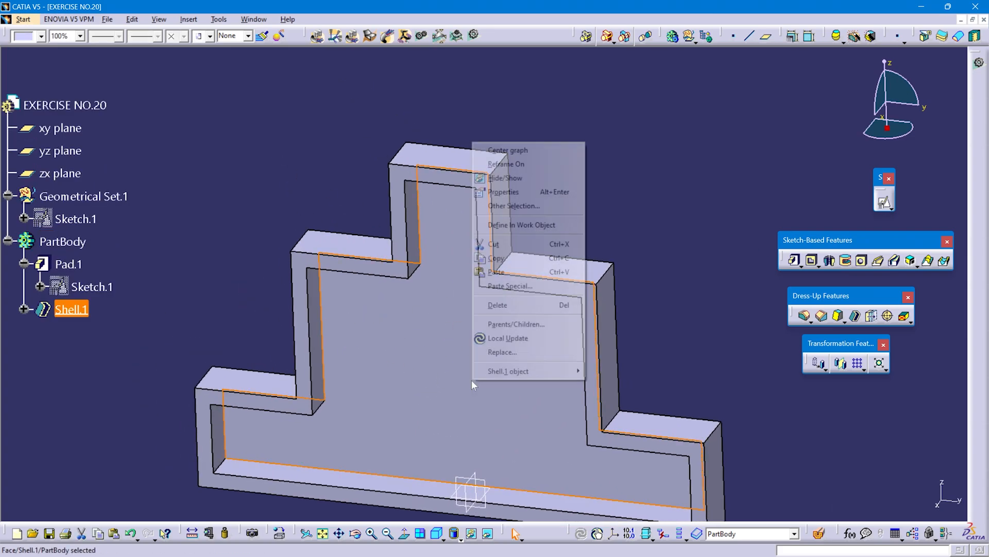
click(505, 192)
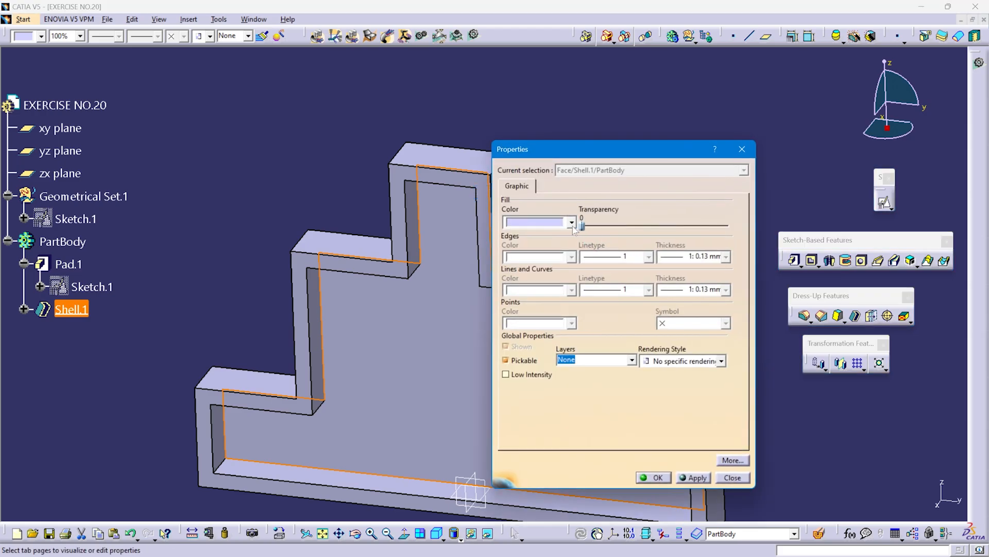
click(546, 222)
click(542, 258)
click(695, 477)
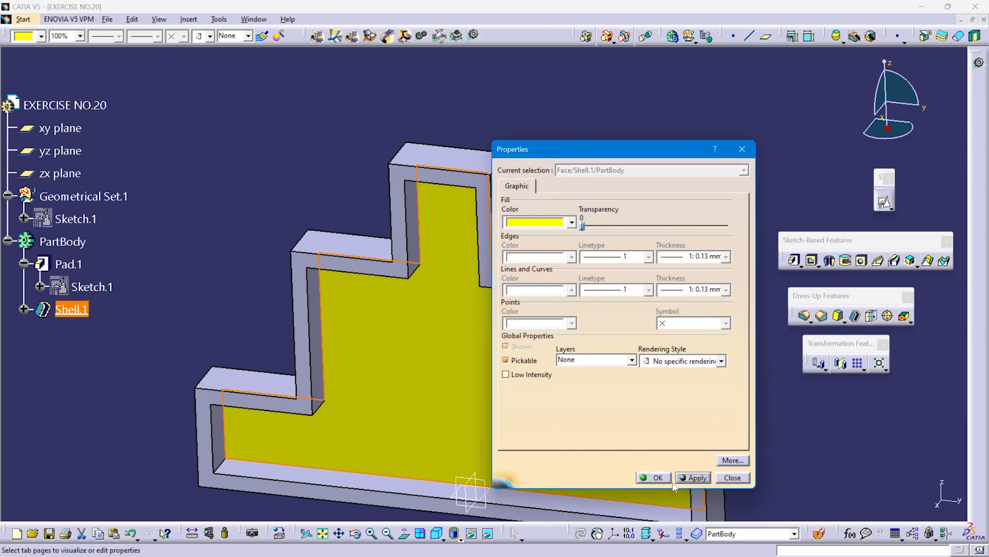
click(225, 170)
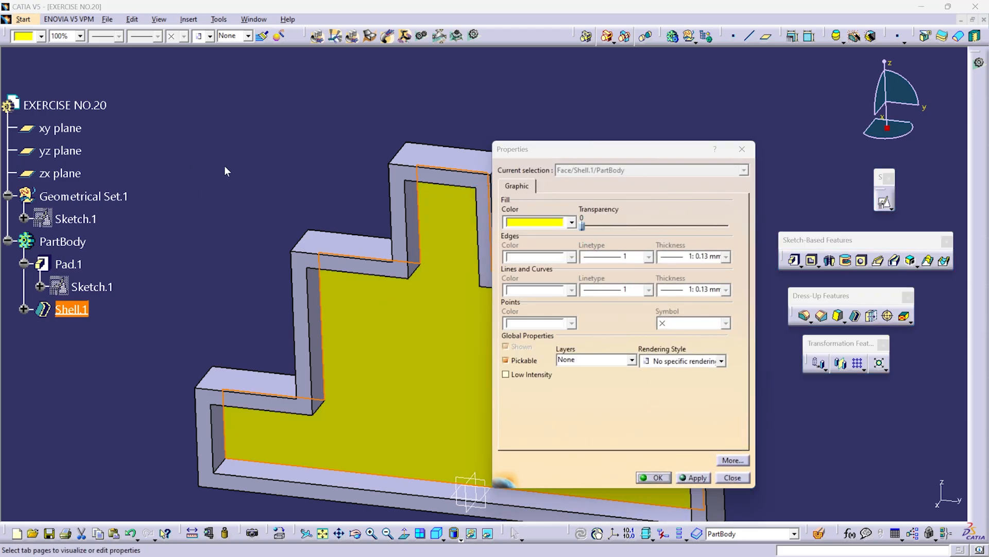
click(653, 477)
- Show the whole part in isometric view and hide the xy, yz and zx planes
click(436, 533)
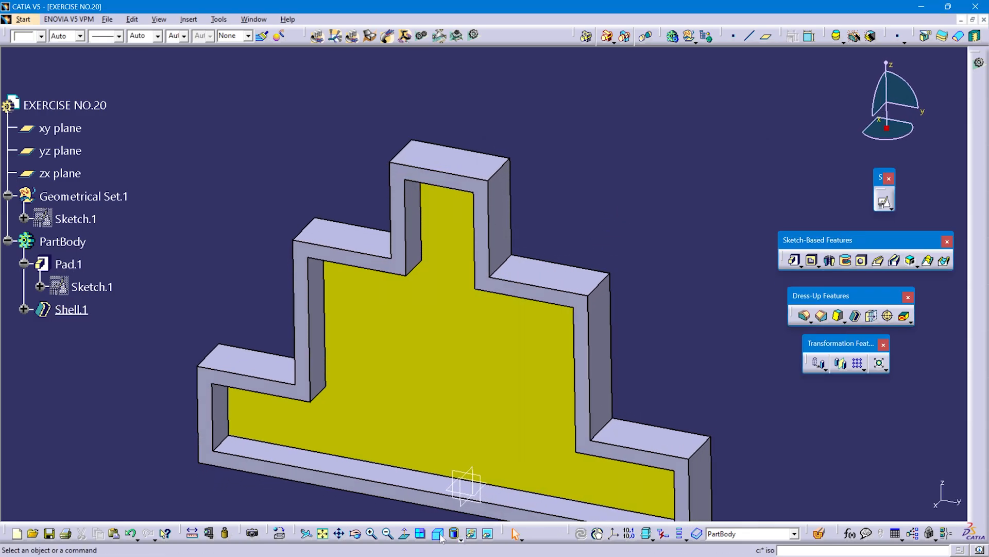
click(324, 534)
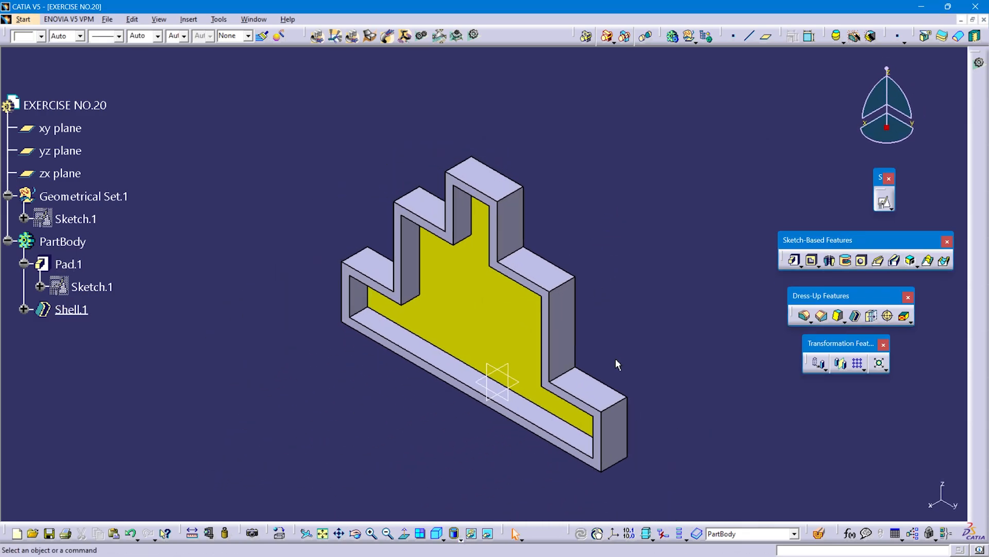
click(56, 128)
shift+click(64, 166)
right_click(64, 164)
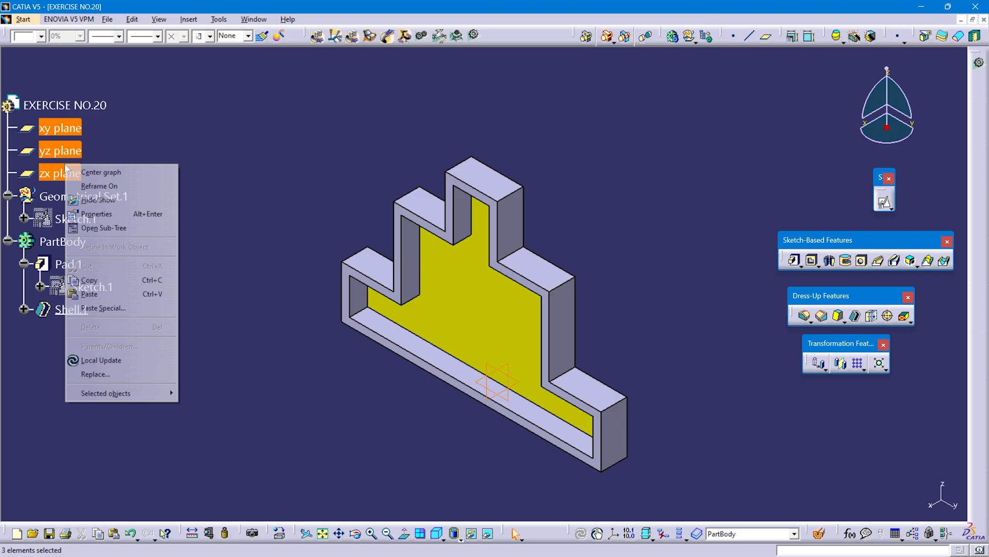
click(101, 200)
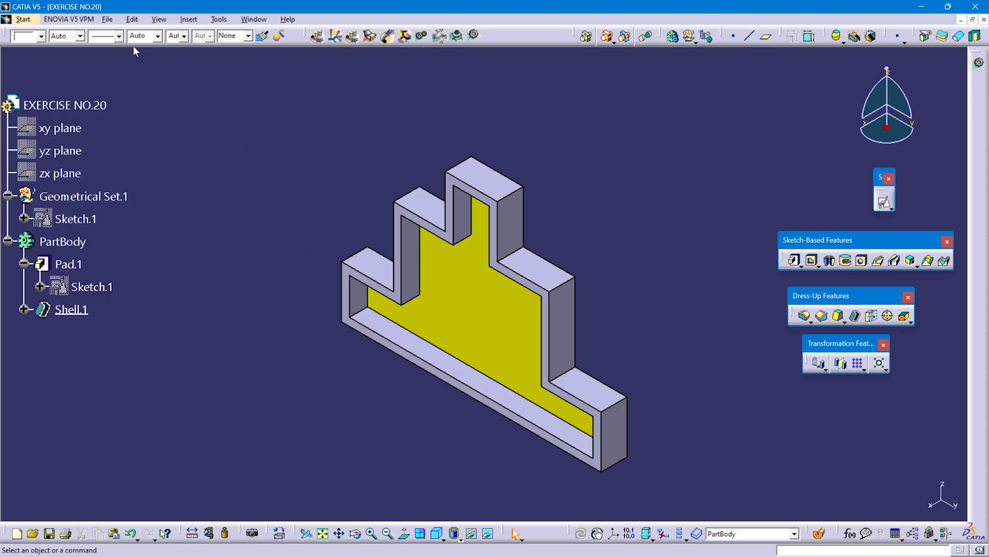
- Create a new drawing in the Drafting workbench using the empty sheet layout
click(23, 19)
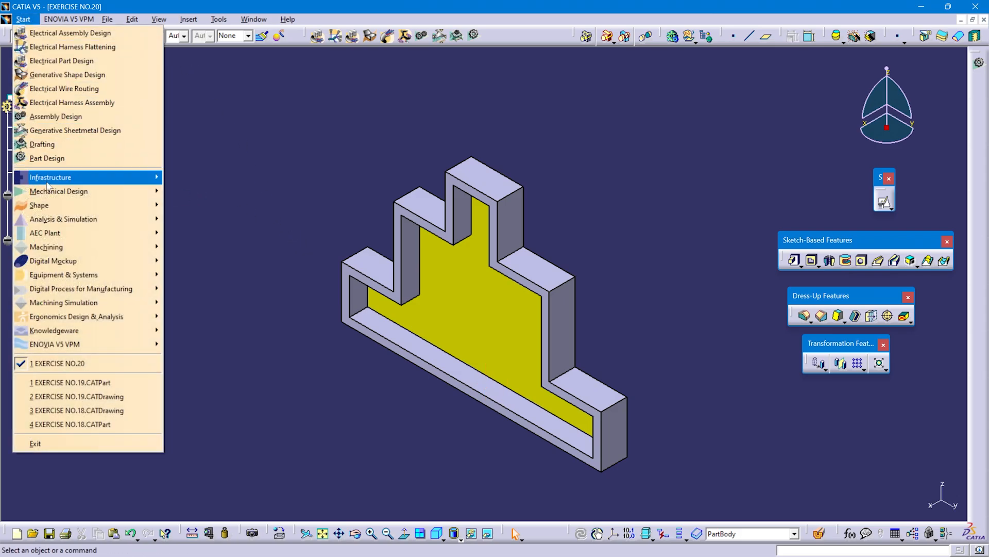
mouse_move(77, 191)
click(193, 302)
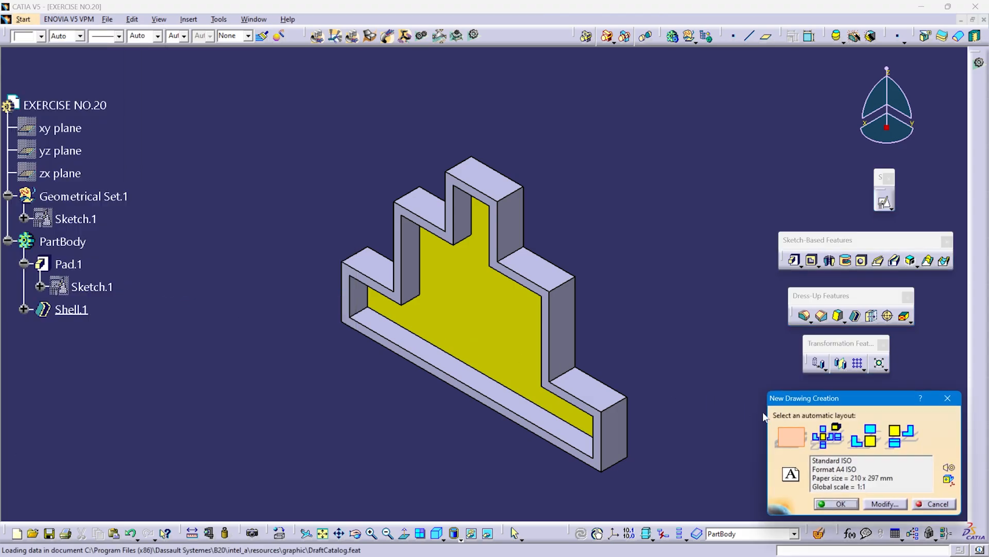
click(794, 438)
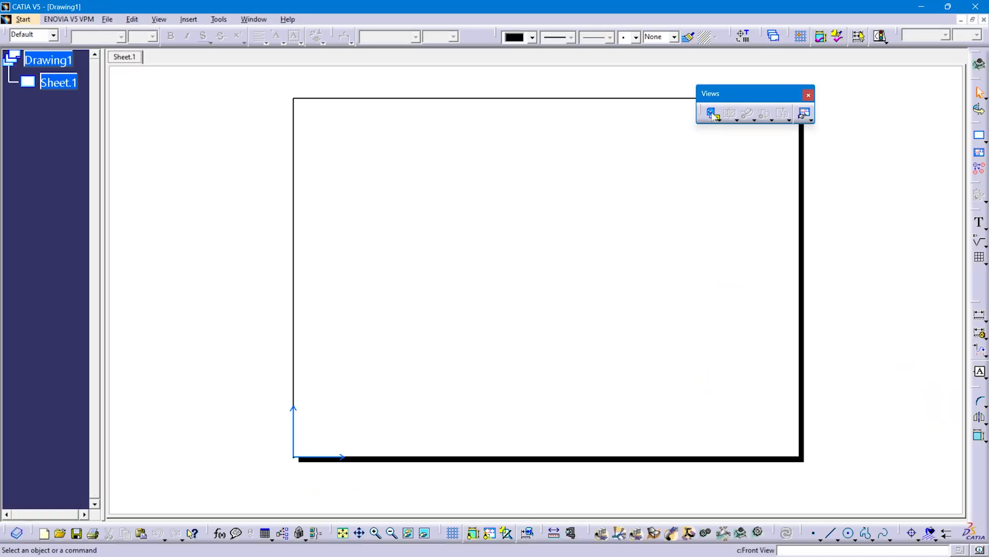
- Create a front view of EXERCISE NO.20 oriented to its yellow inner face and display the view frame
click(712, 114)
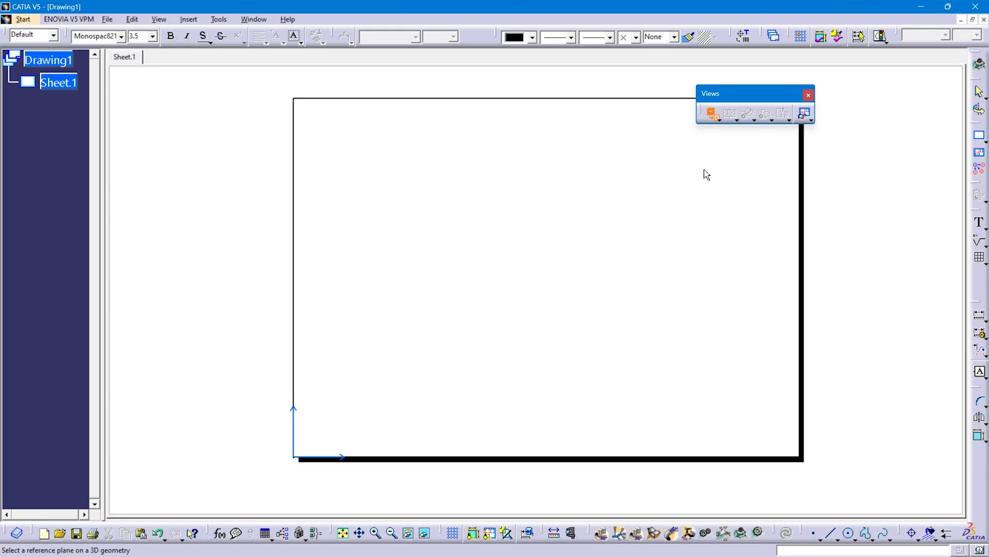
click(256, 20)
click(278, 93)
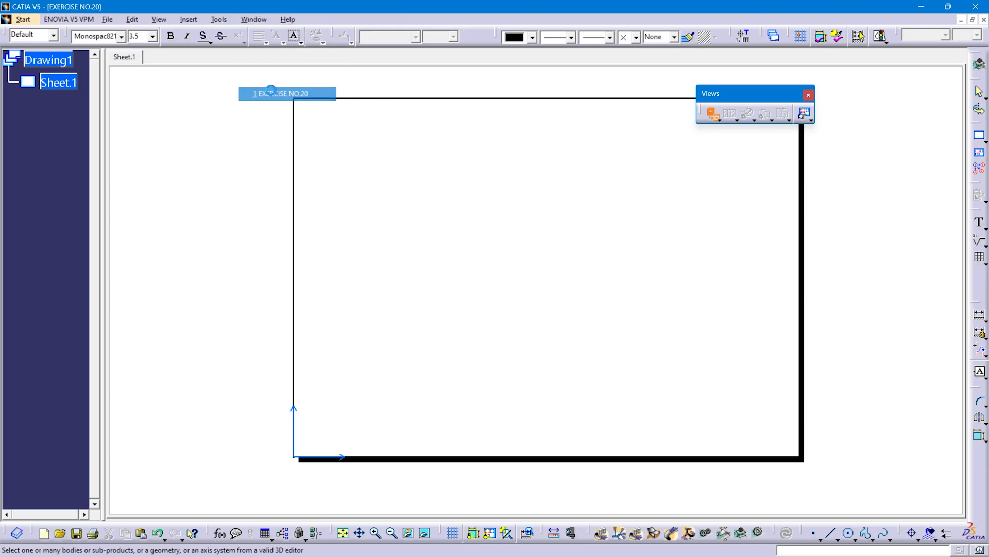
click(485, 322)
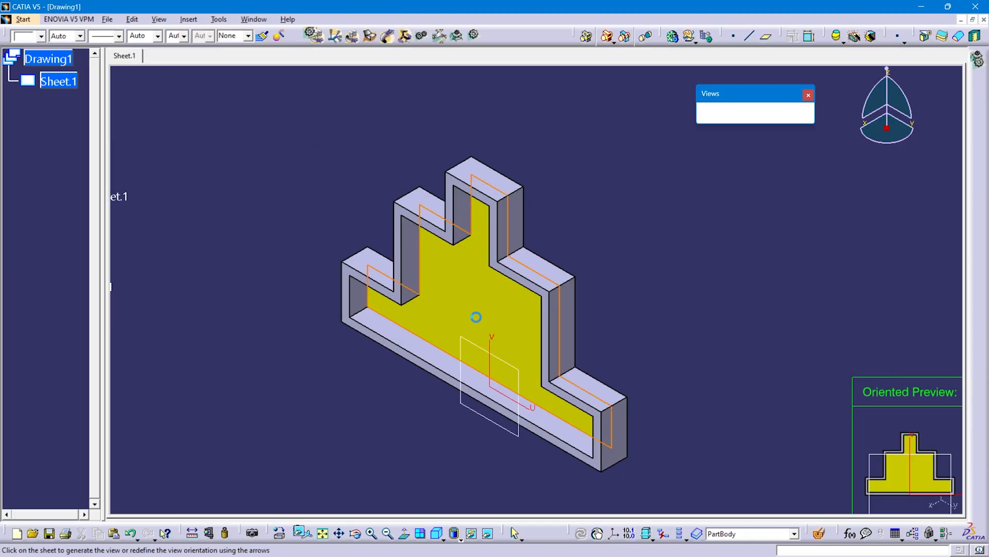
click(686, 264)
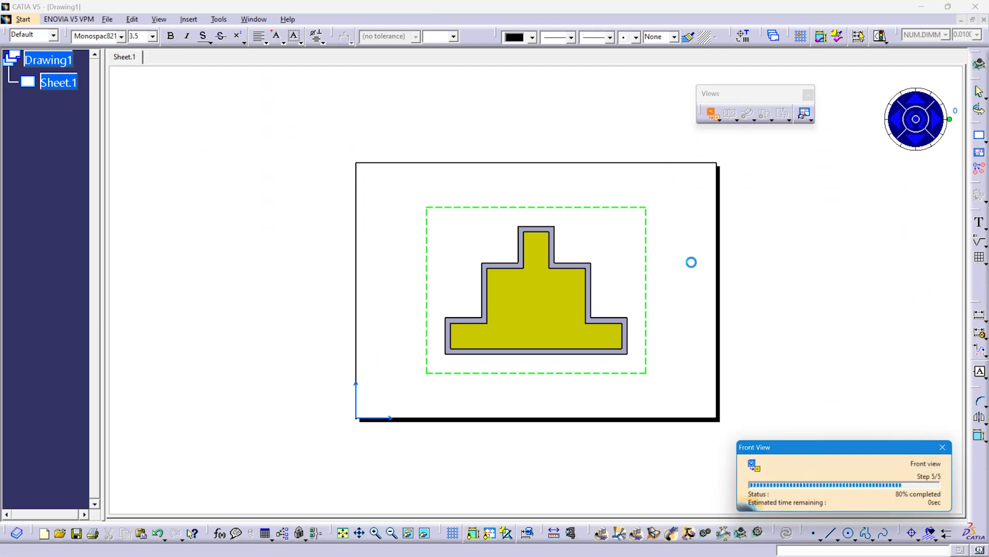
middle_drag(691, 269, 581, 268)
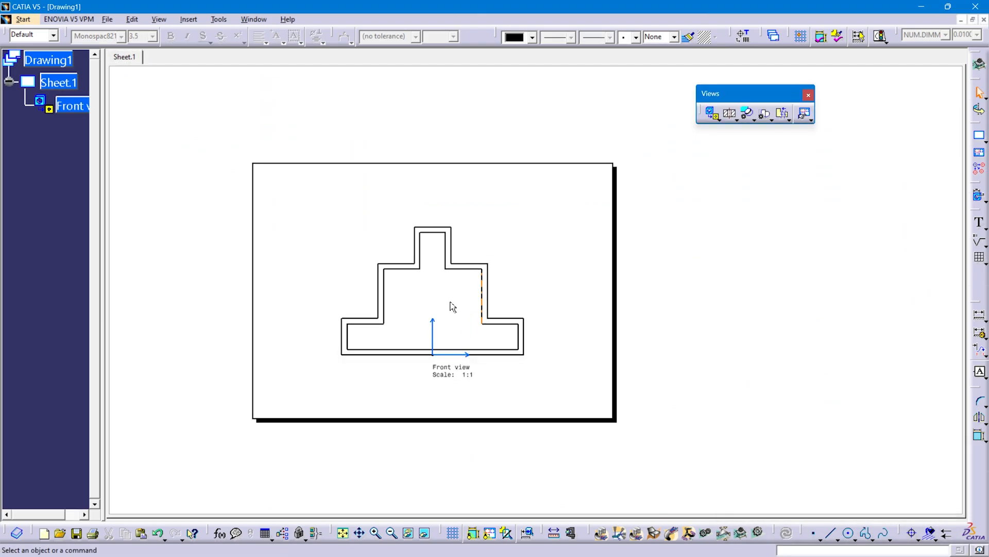
click(490, 533)
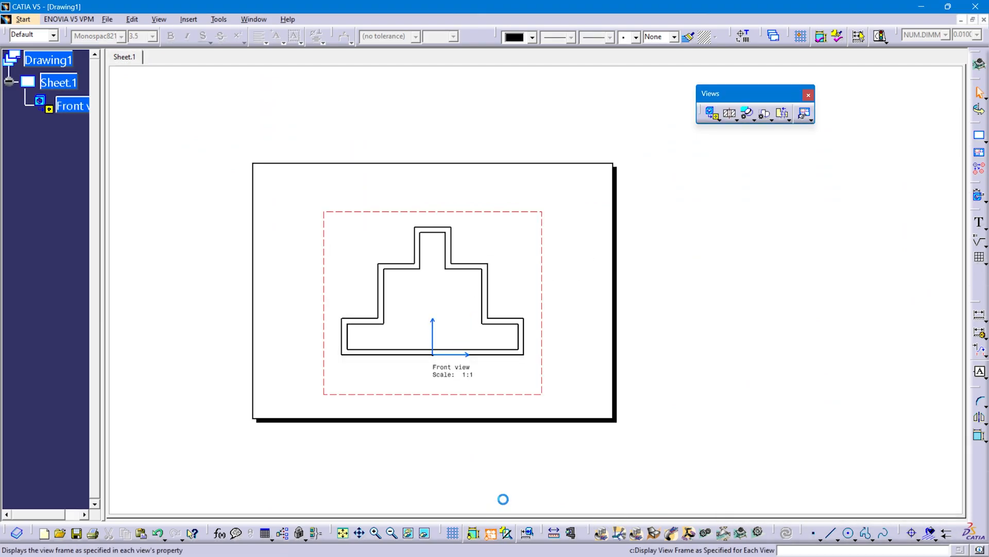
- Dimension the height of the bottom step beside the right end of the front view
middle_drag(448, 353, 598, 268)
click(979, 315)
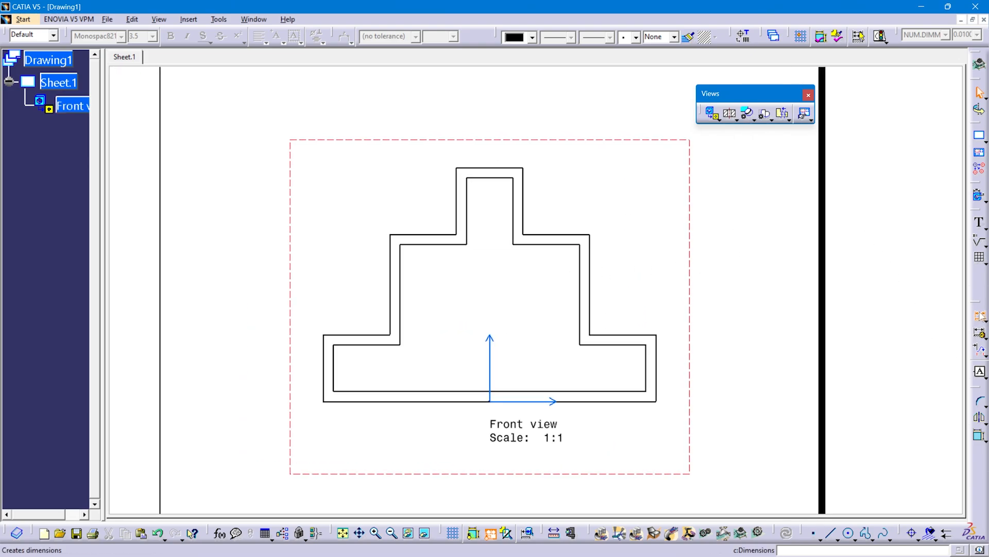
click(639, 401)
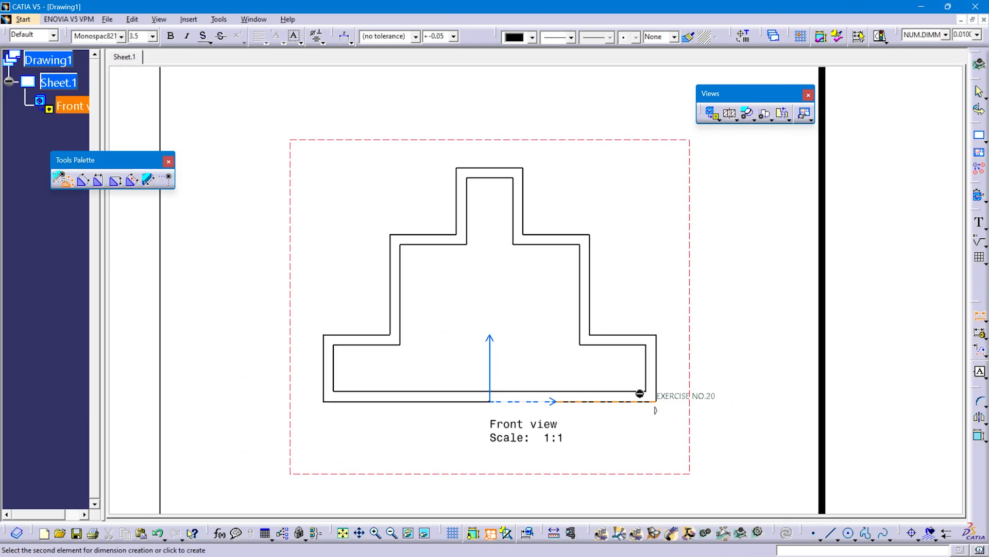
click(642, 335)
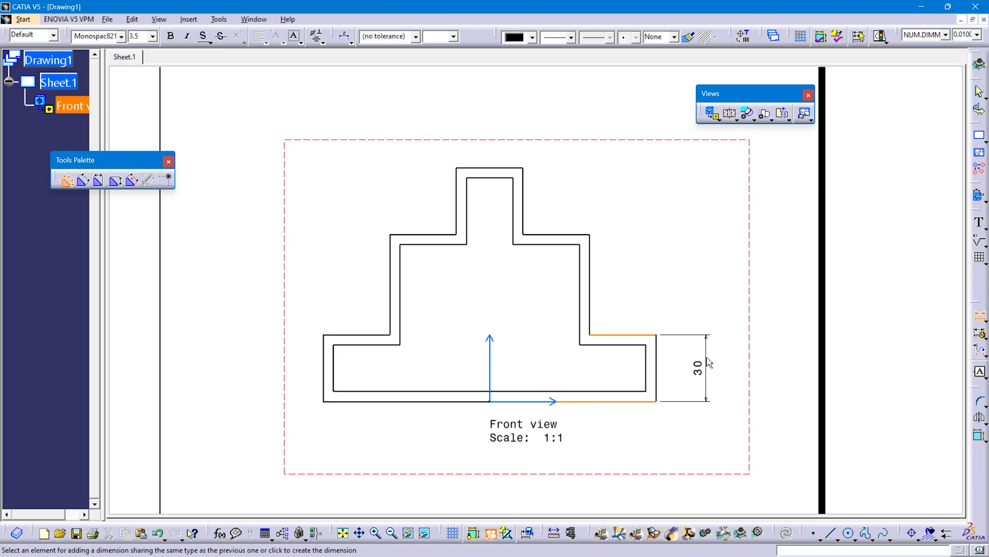
click(708, 363)
- Dimension the heights of the middle and top steps to the right of the front view
click(639, 334)
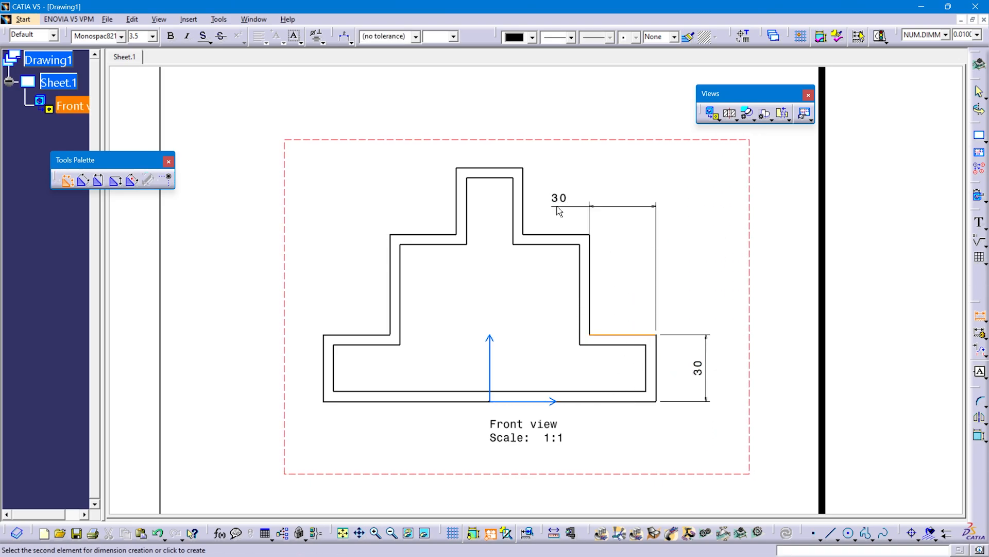
click(567, 235)
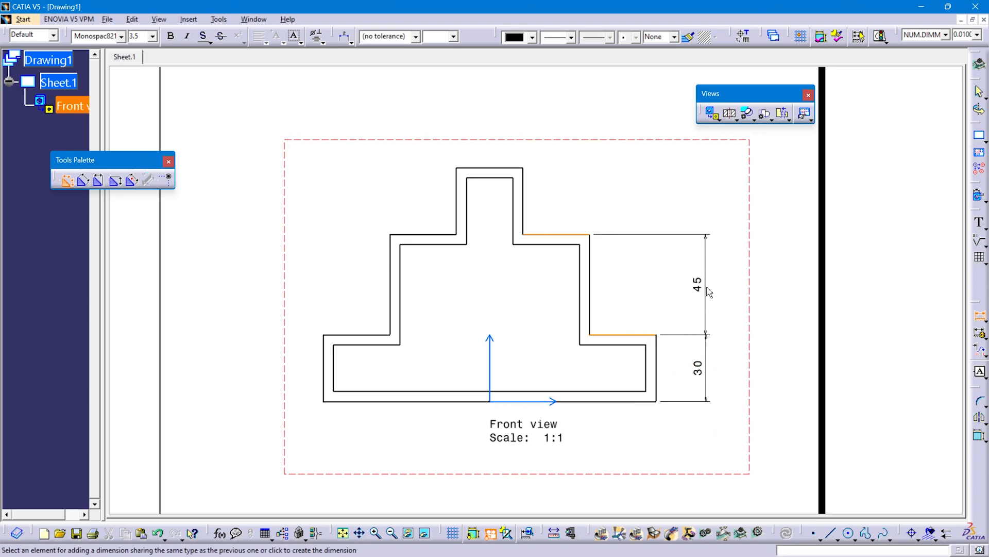
click(708, 321)
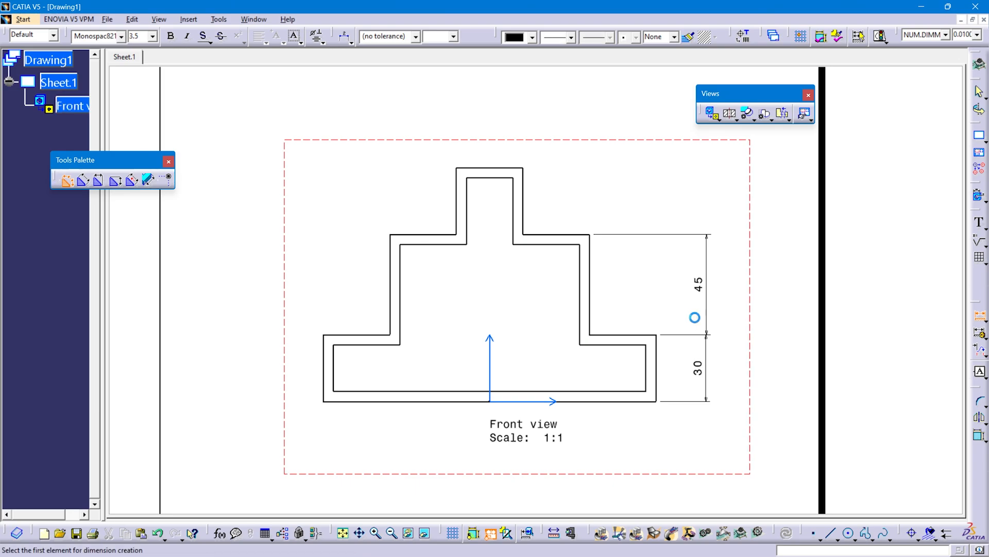
click(556, 234)
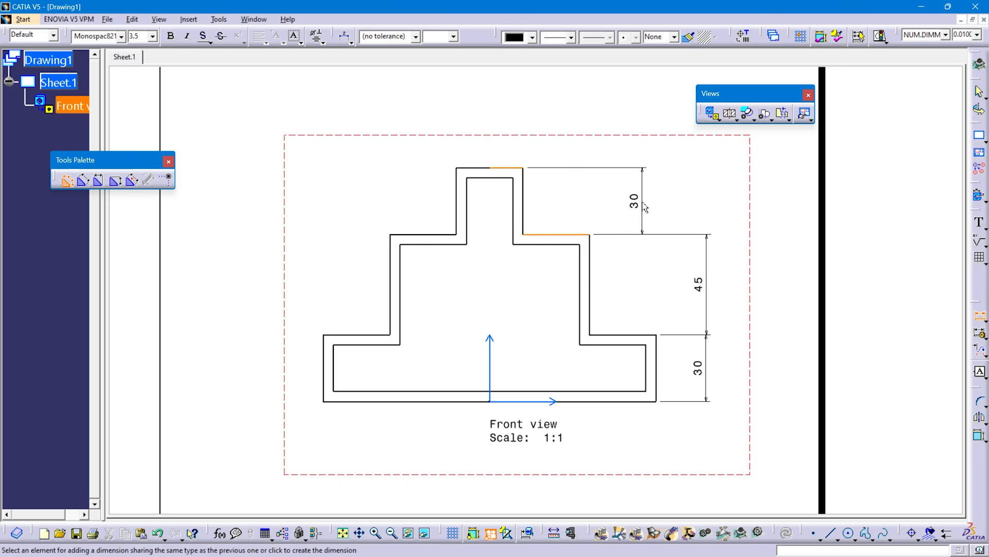
click(638, 204)
- Move the front view's name and scale label further down to make room beneath the base edge
middle_drag(546, 314, 561, 263)
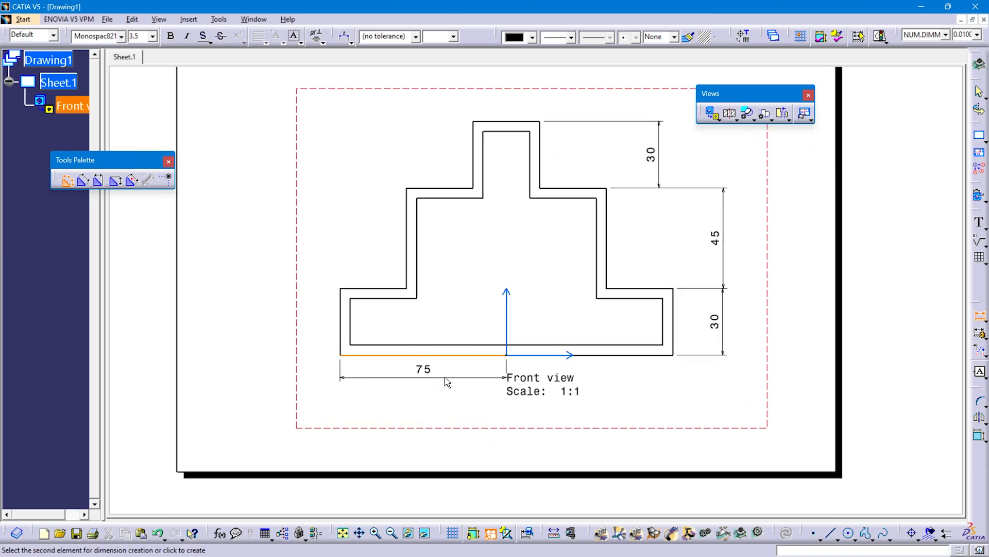
key(Escape)
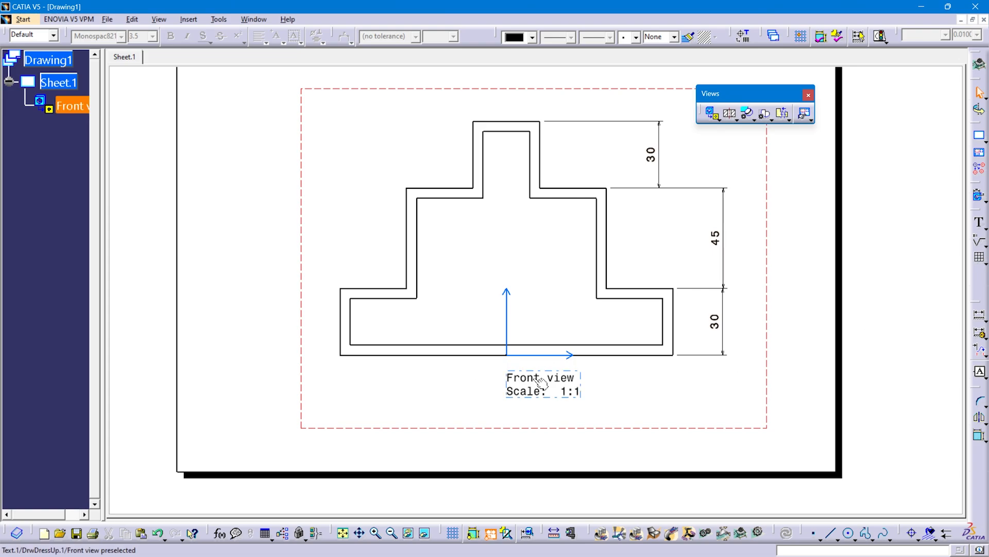
drag(533, 378, 516, 425)
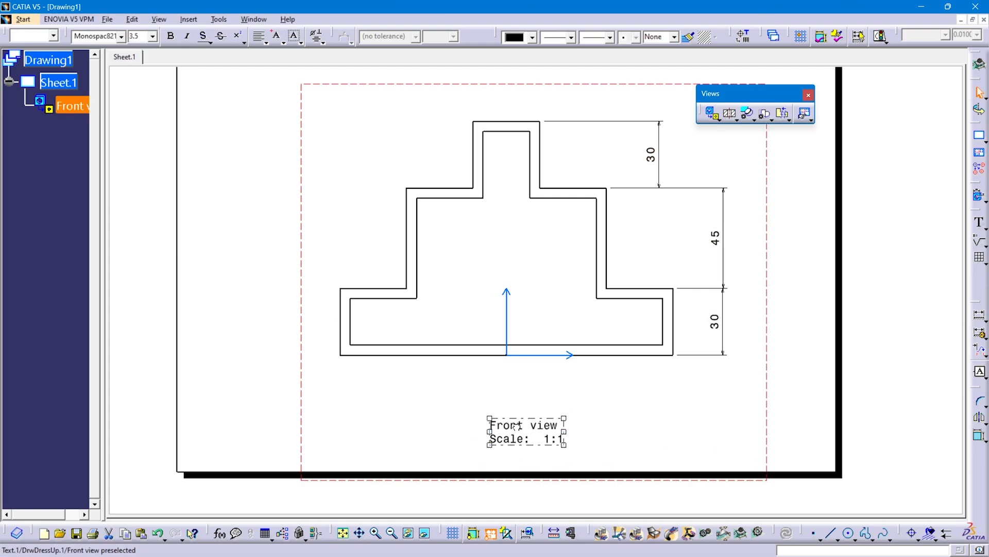
click(792, 388)
- Dimension the overall base width between the outer left and right edges, placing it between the view and its label
click(979, 314)
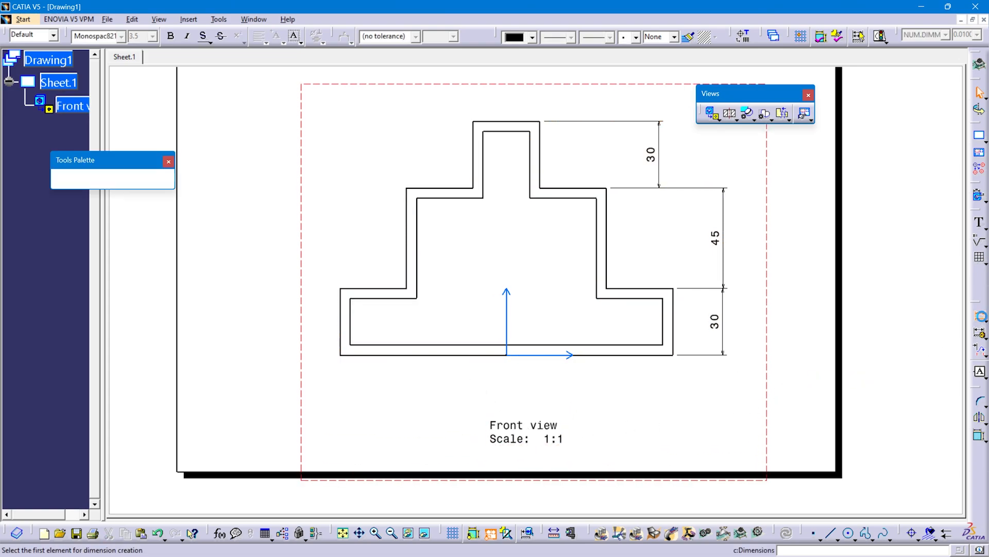
click(344, 336)
click(674, 334)
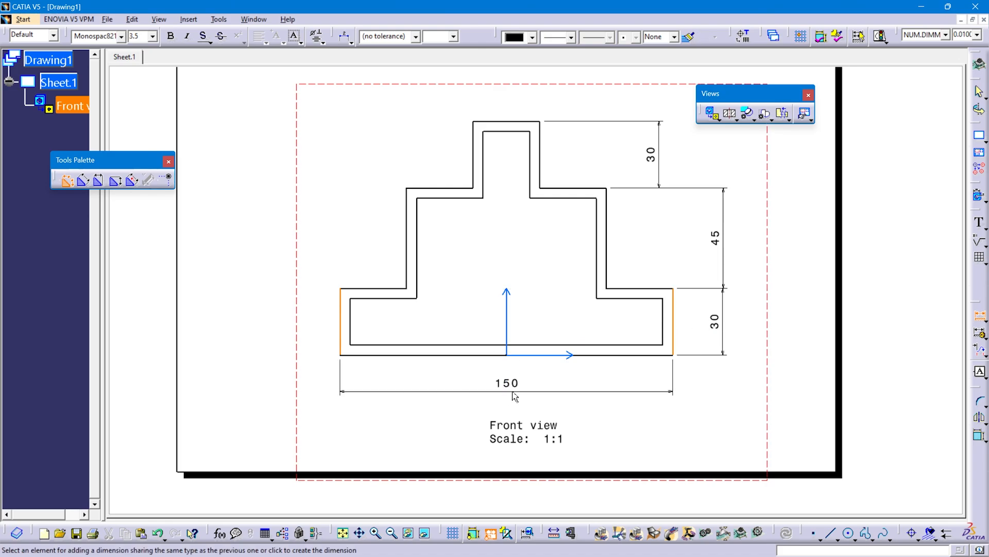
click(512, 392)
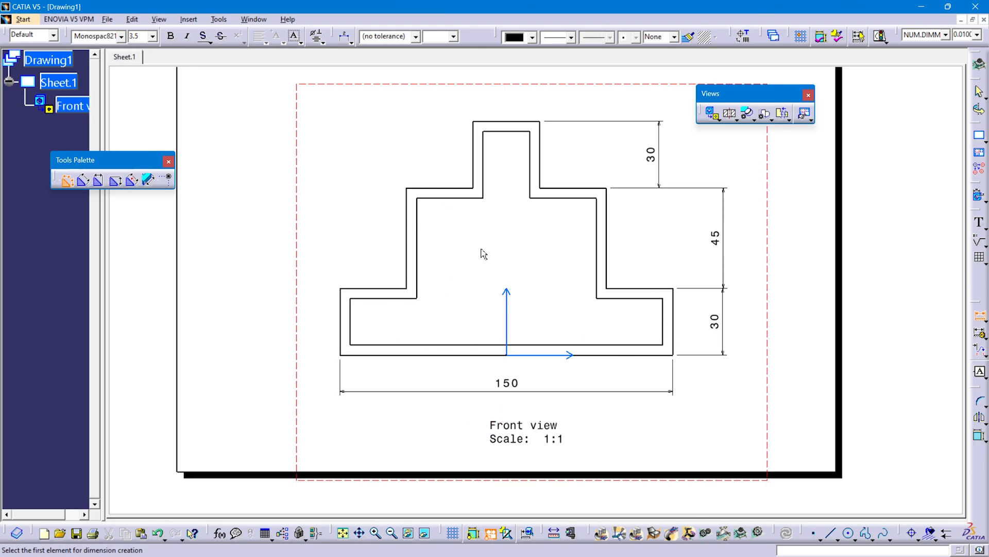
- Dimension the widths of the left bottom and left middle step ledges in one row above the front view
click(390, 289)
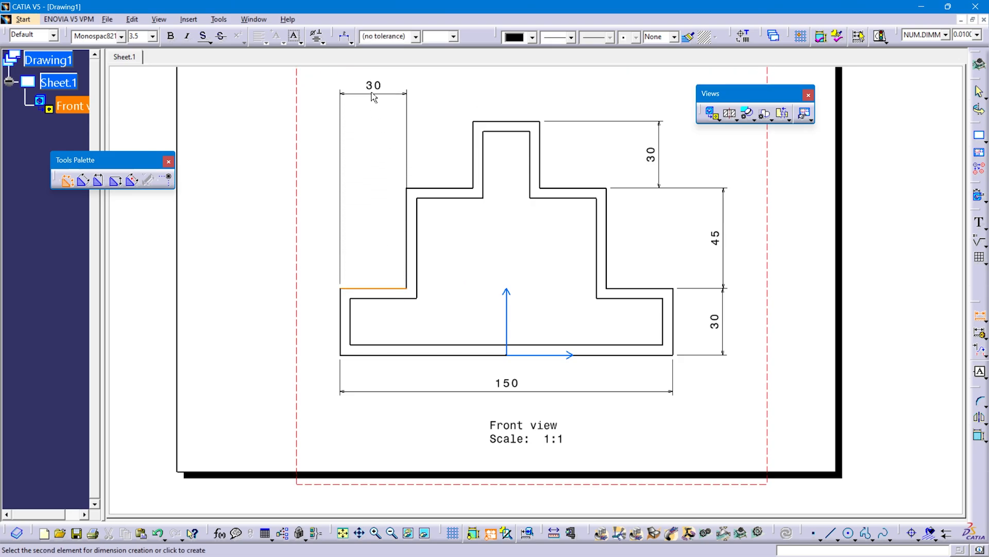
click(374, 89)
click(452, 187)
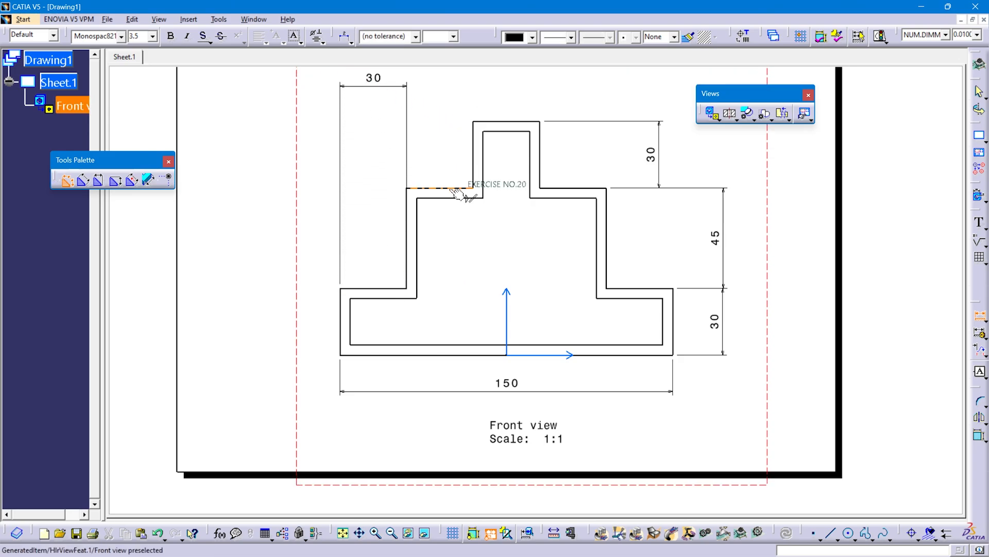
click(437, 87)
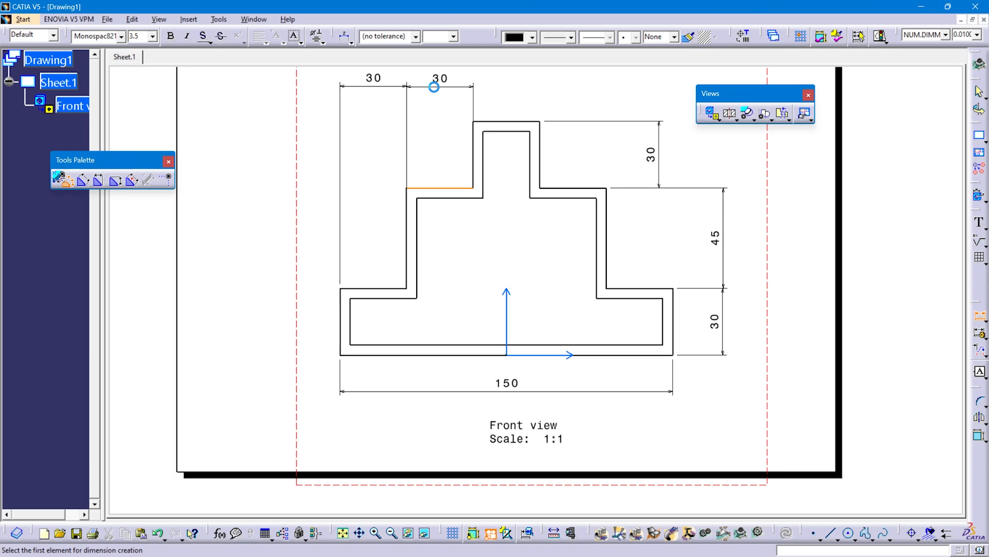
- Try to dimension the top step's width and undo the misplaced dimension
click(521, 122)
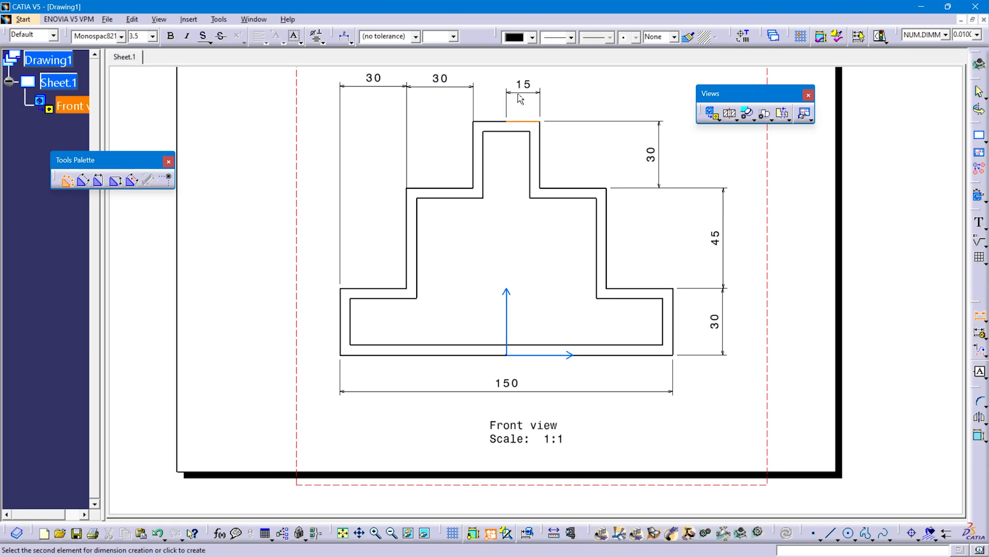
key(Escape)
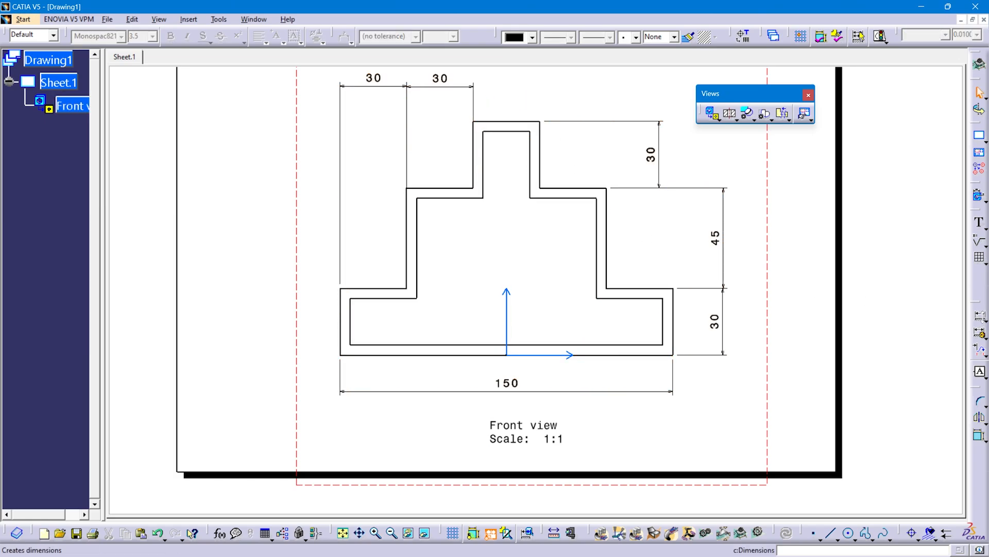
click(979, 316)
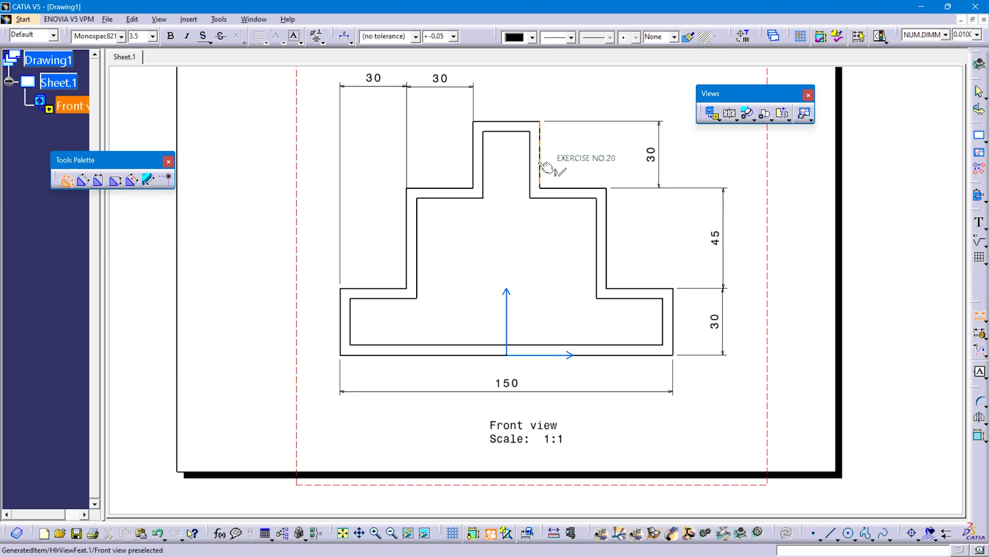
click(540, 164)
click(468, 155)
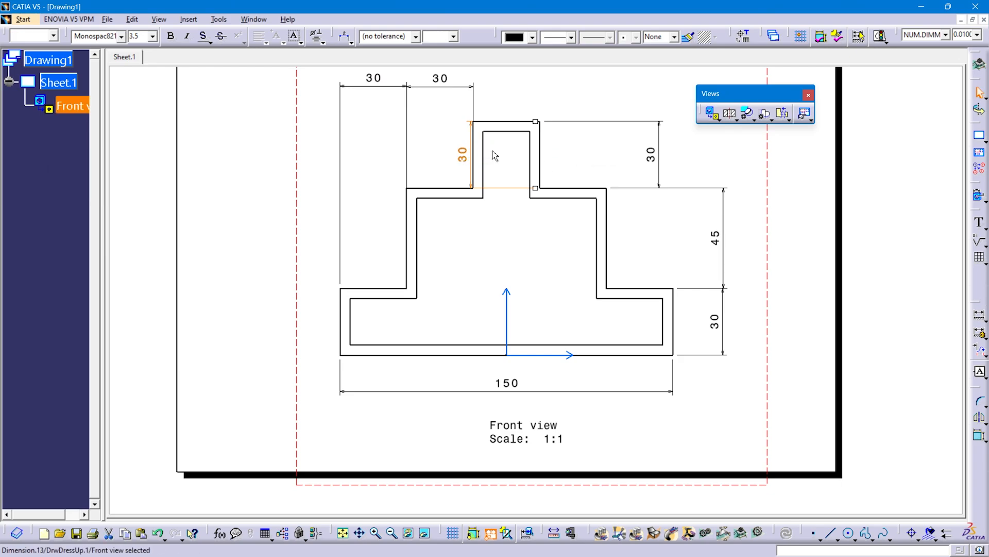
key(ctrl+z)
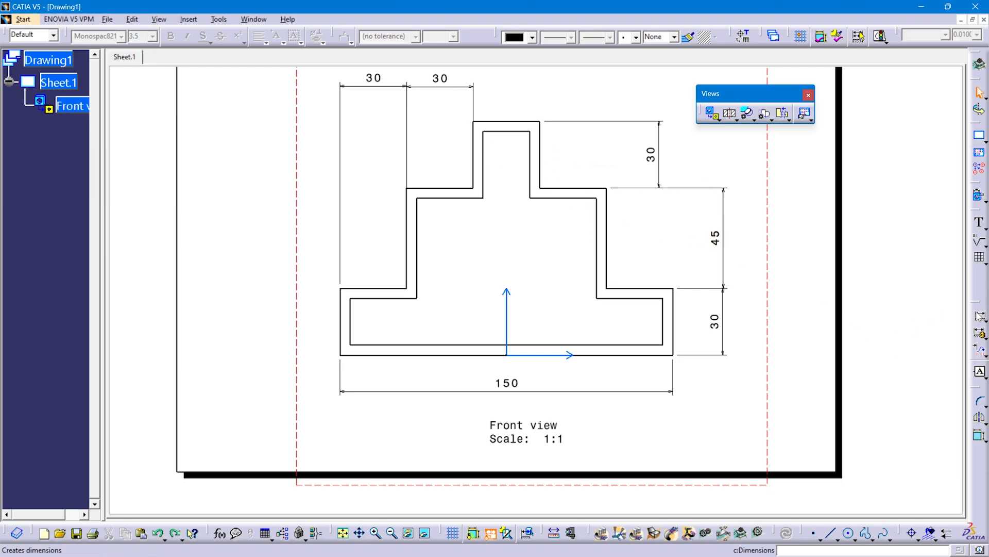
- Dimension the top step's width between its outer vertical edges and the right middle ledge's width, aligned with the row above the view
click(979, 316)
click(474, 155)
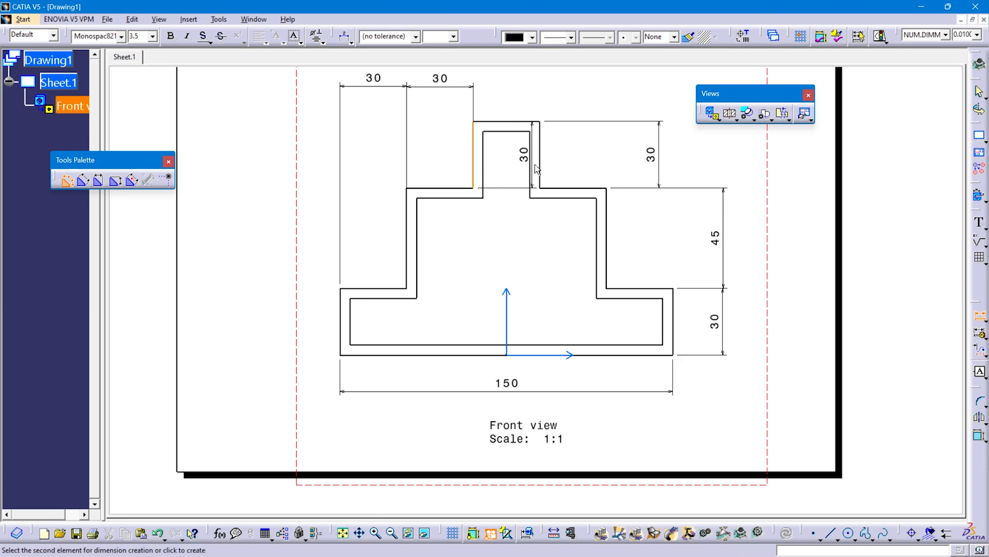
click(540, 159)
click(492, 92)
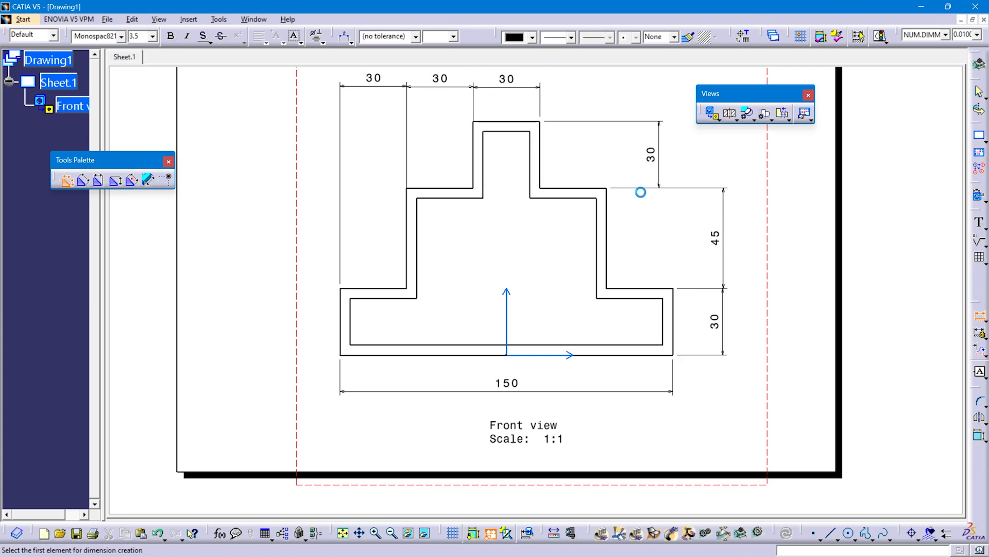
click(576, 188)
click(561, 90)
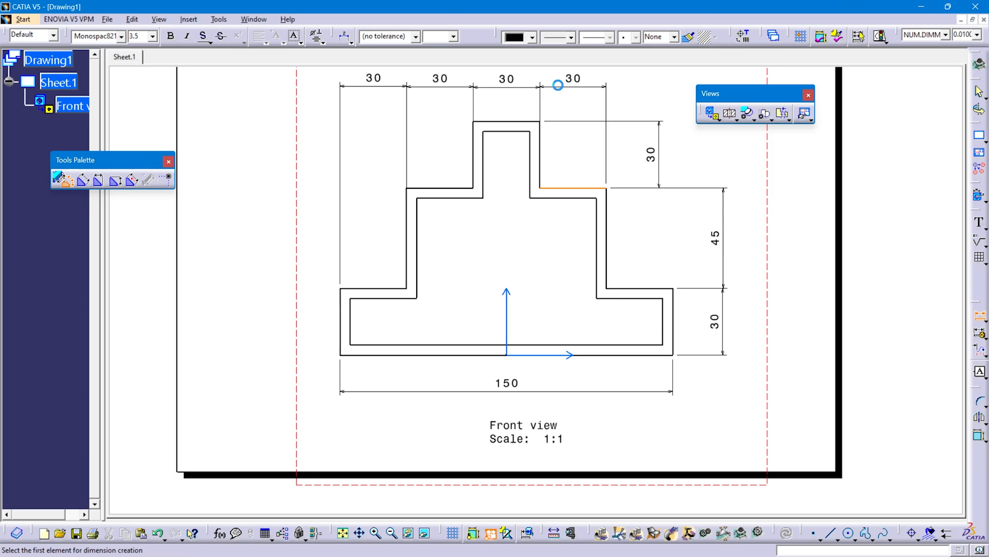
middle_drag(453, 210, 402, 289)
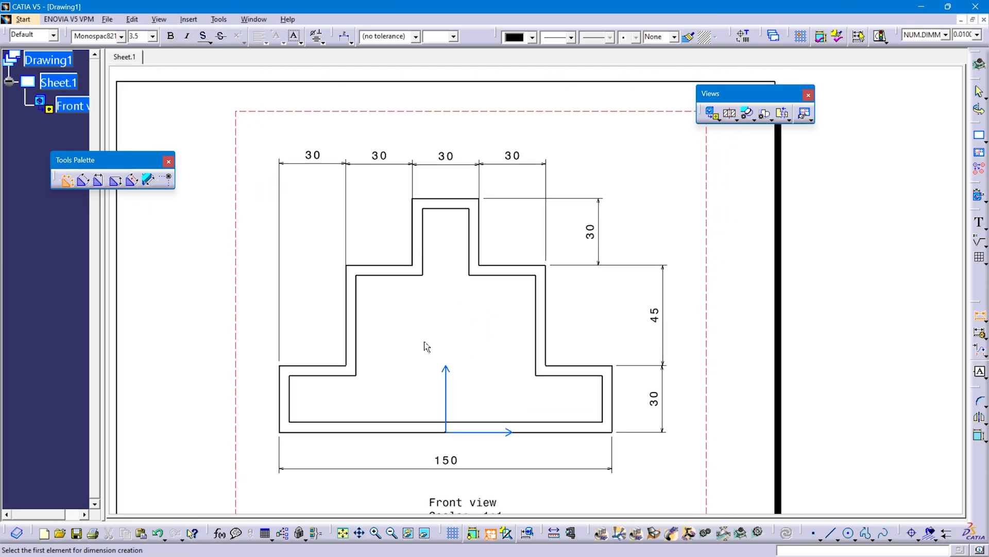
middle_drag(426, 343, 428, 273)
middle_drag(449, 333, 446, 301)
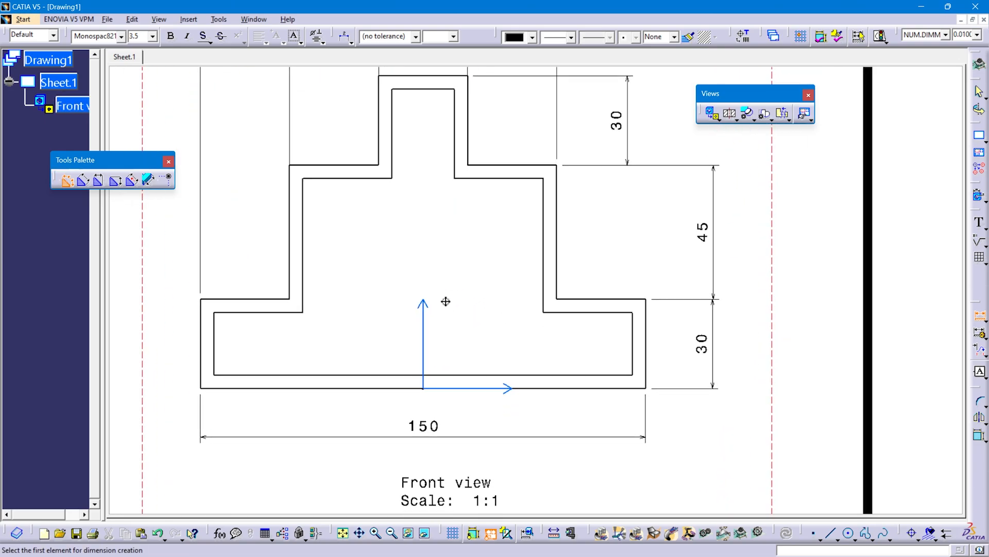
middle_drag(428, 344, 424, 308)
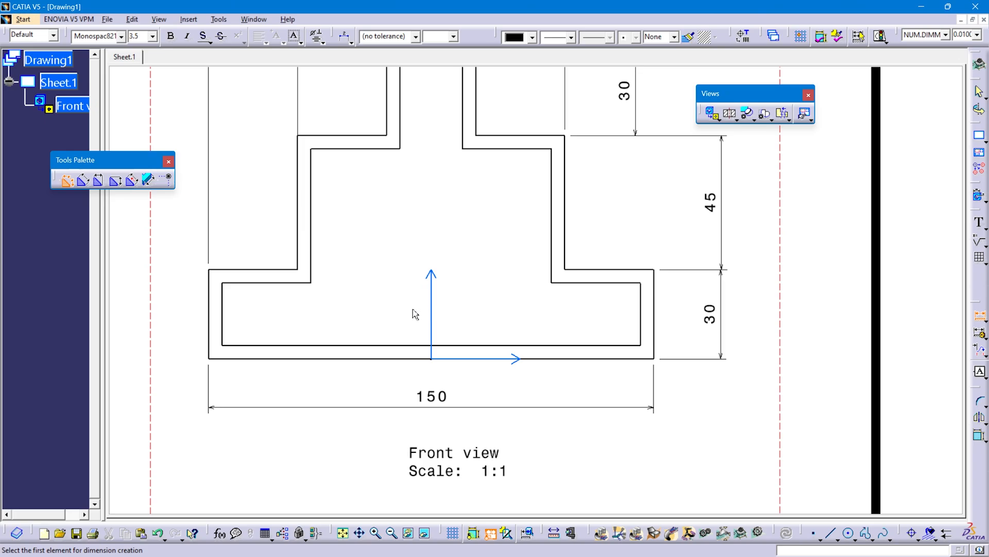
mouse_move(369, 268)
middle_down()
mouse_move(406, 311)
mouse_move(419, 362)
middle_up()
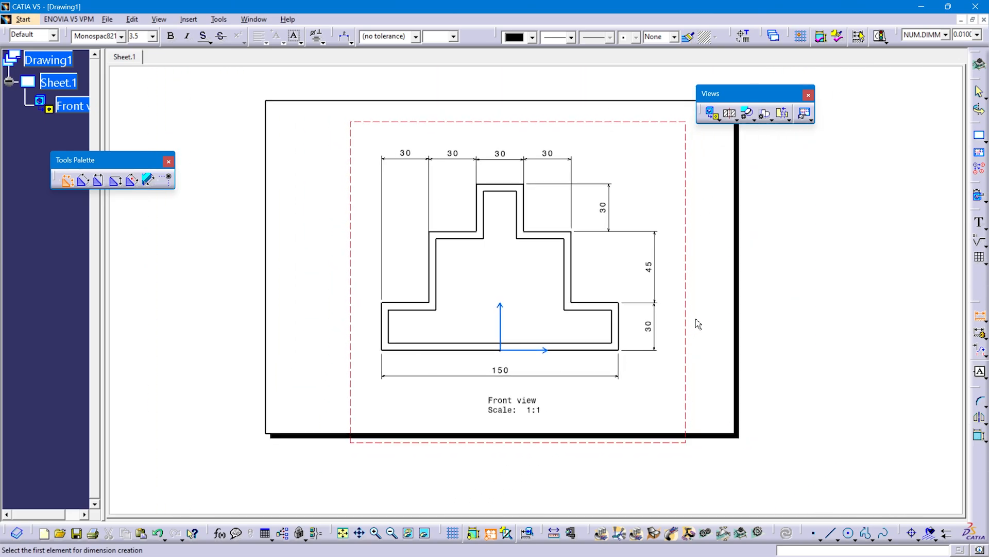
middle_drag(666, 324, 721, 351)
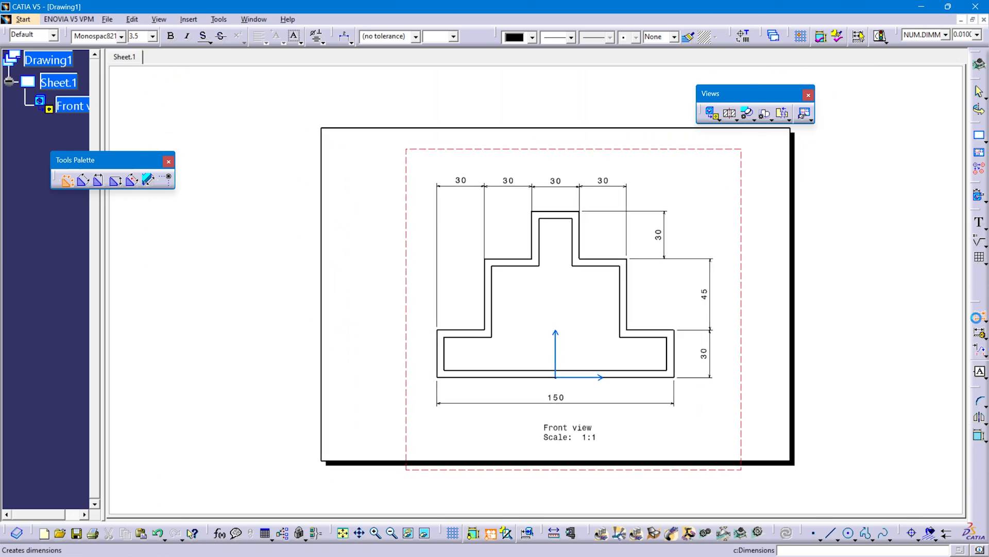
- Create an offset section view along a horizontal line through the middle step and place it above the front view
click(978, 317)
click(730, 114)
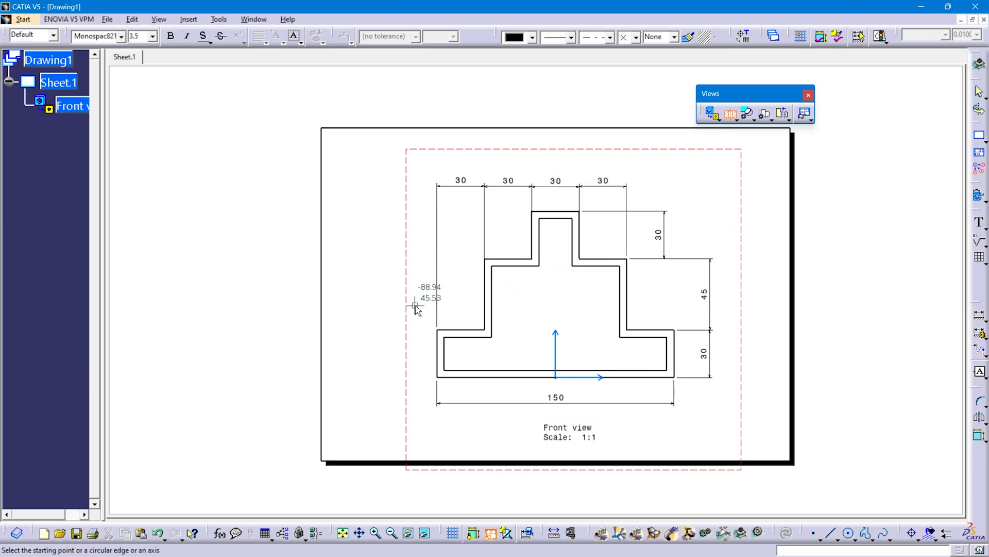
click(426, 294)
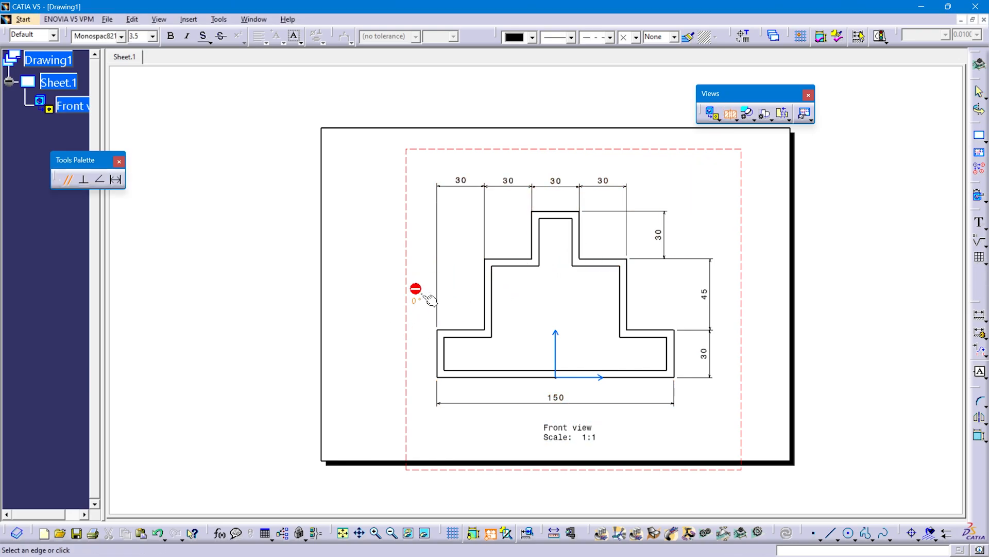
double_click(687, 294)
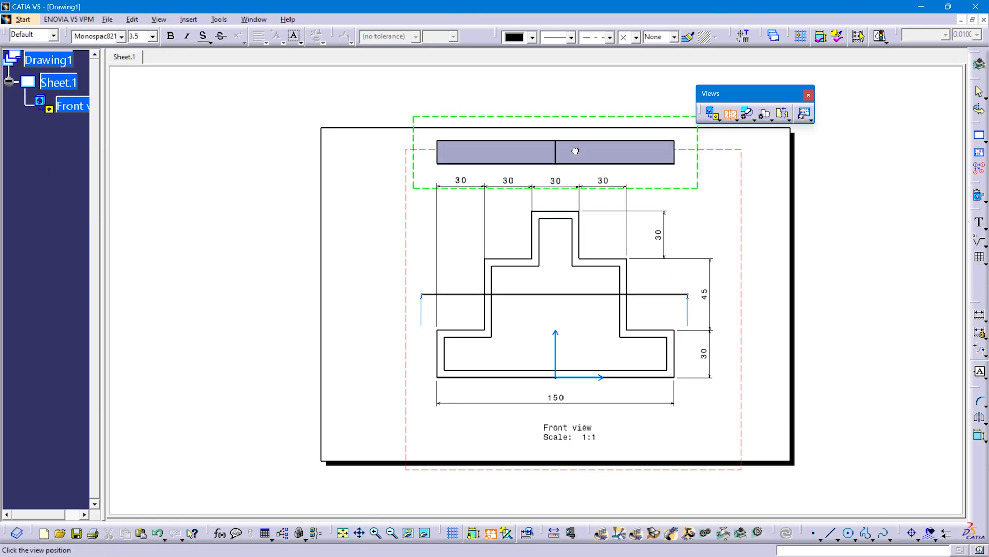
click(575, 151)
middle_drag(652, 193, 586, 323)
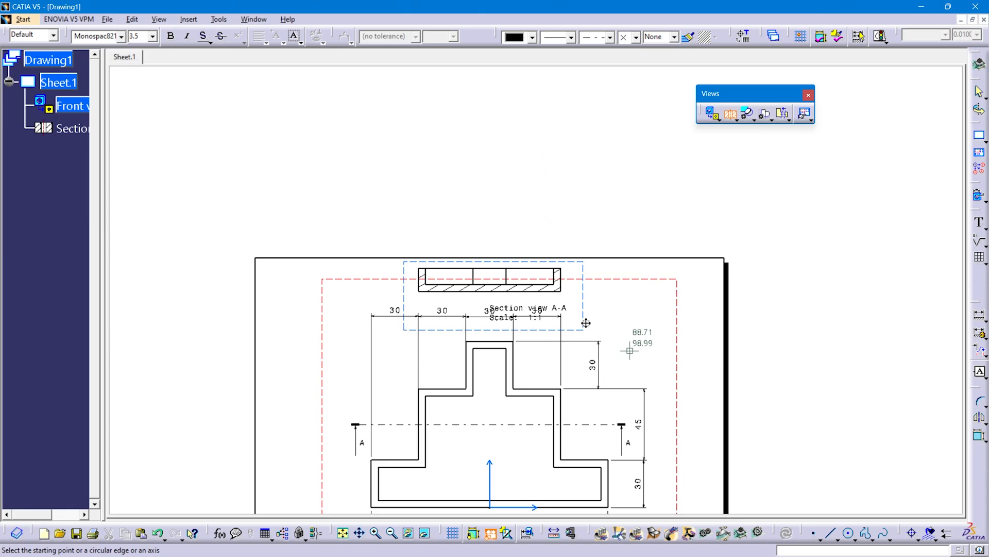
key(Escape)
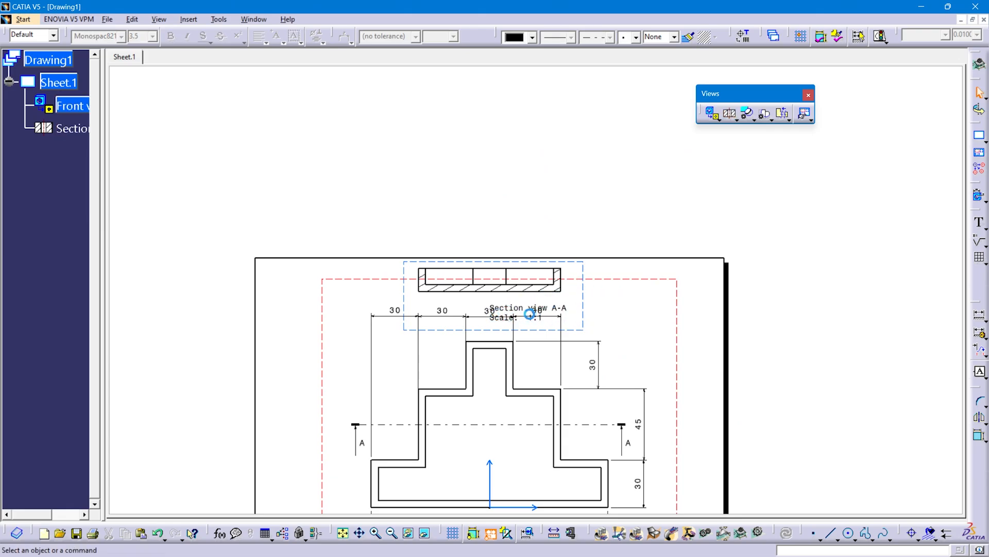
- Change the orientation of Sheet.1 to portrait
mouse_move(489, 380)
middle_down()
mouse_move(496, 298)
mouse_move(482, 241)
mouse_move(495, 193)
mouse_move(515, 421)
mouse_move(518, 368)
middle_up()
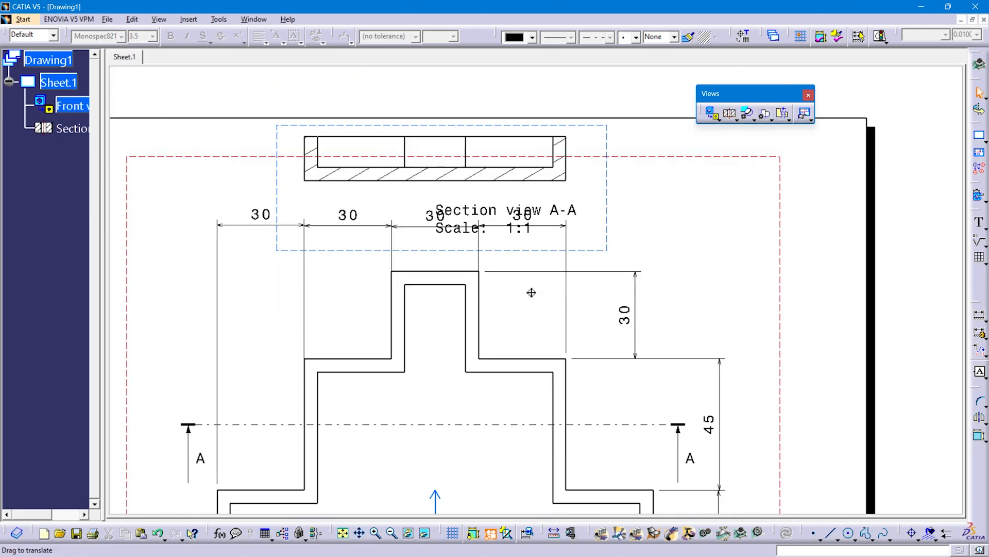
right_click(64, 88)
click(78, 181)
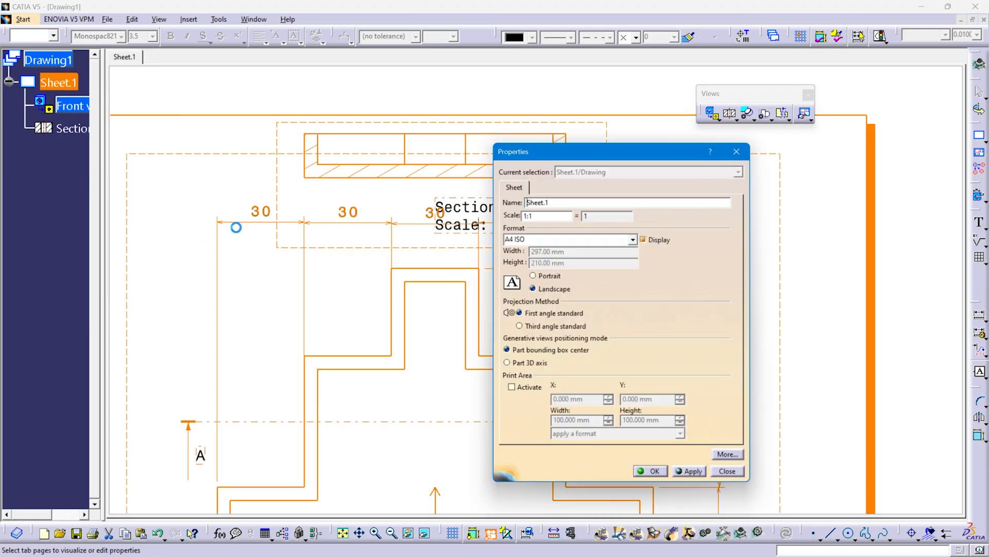
click(533, 277)
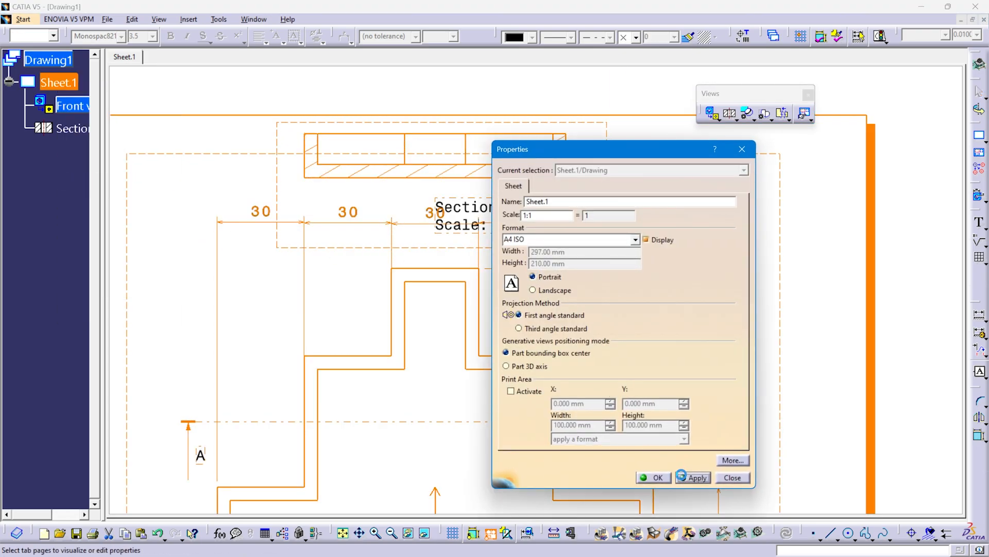
click(653, 477)
- Move the front view leftward so its geometry and dimensions fit within the portrait sheet
mouse_move(497, 371)
middle_down()
mouse_move(546, 333)
mouse_move(541, 387)
middle_up()
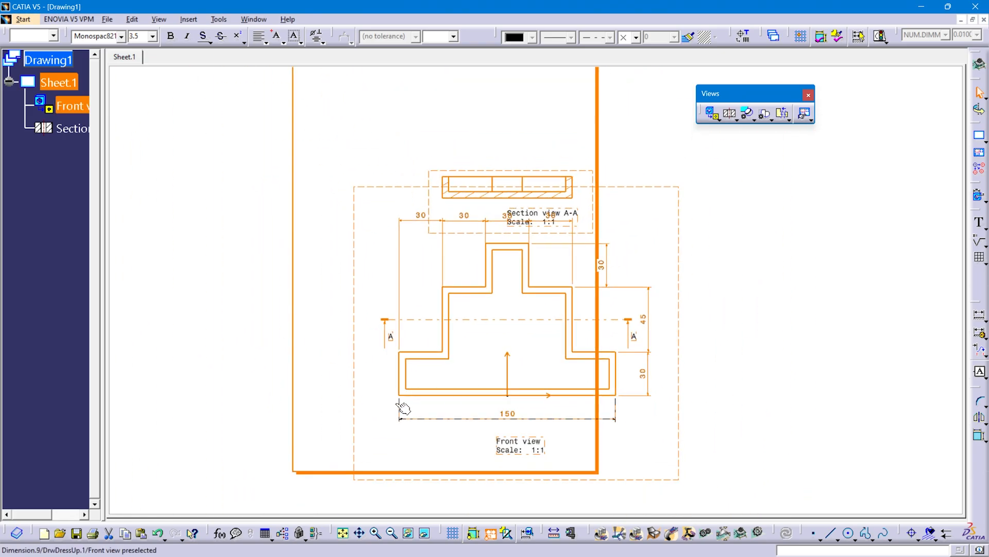
mouse_move(353, 430)
mouse_down()
mouse_move(319, 408)
mouse_move(276, 409)
mouse_up()
click(841, 417)
middle_drag(547, 254, 559, 387)
- Raise section view A-A clear of the front view's width dimensions and centre its label below the section
drag(508, 281, 508, 206)
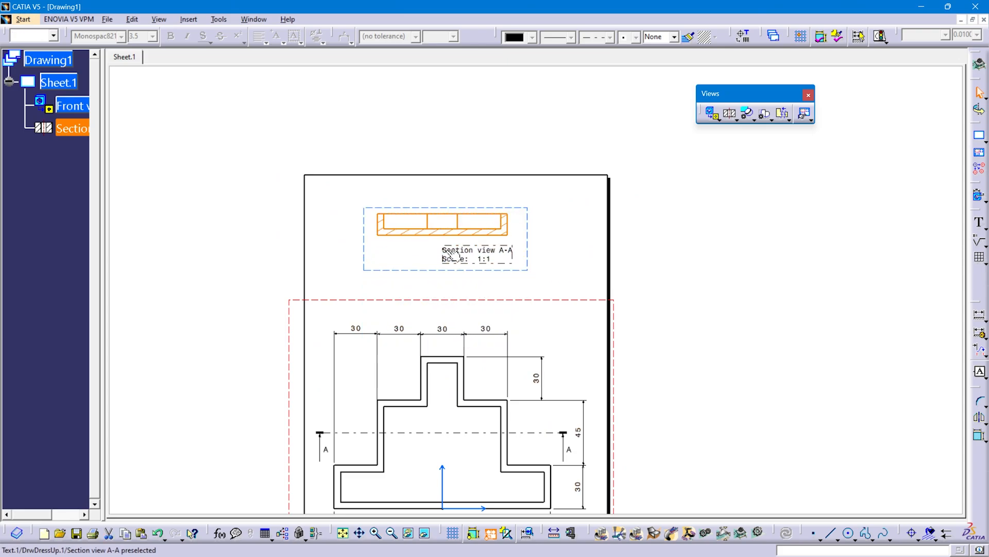
click(479, 260)
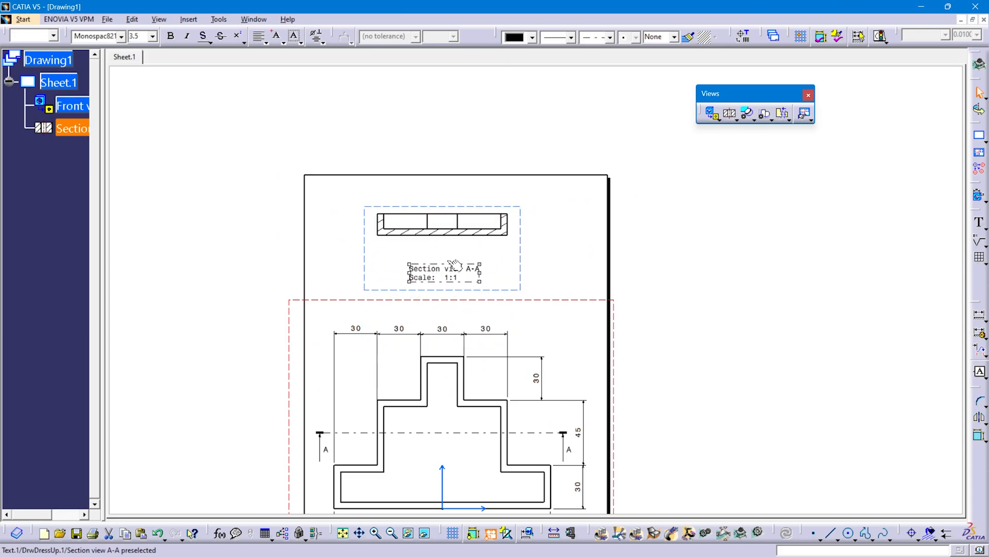
mouse_move(456, 238)
middle_down()
mouse_move(489, 265)
mouse_move(471, 206)
middle_up()
mouse_move(369, 225)
middle_down()
mouse_move(473, 292)
mouse_move(469, 252)
middle_up()
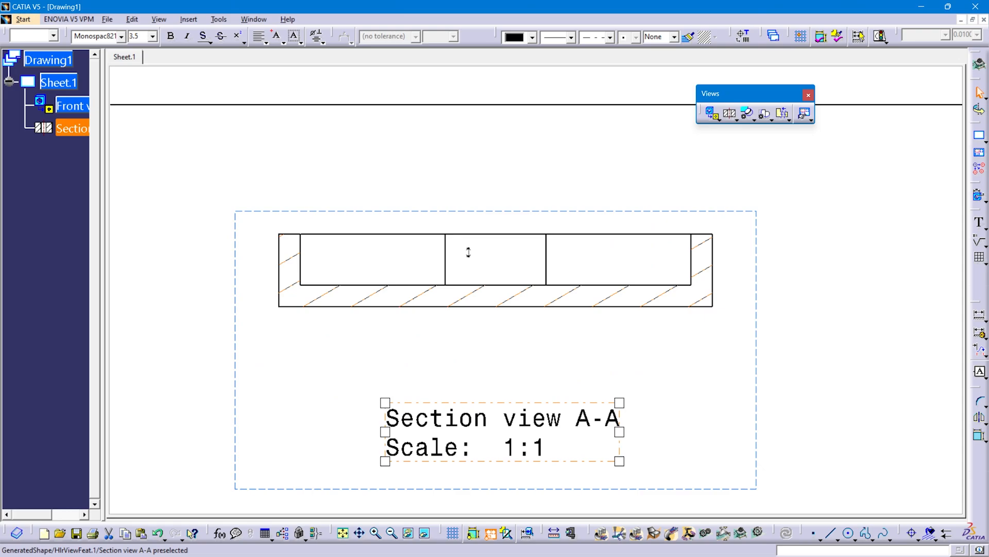
middle_drag(654, 323, 563, 328)
click(902, 340)
- Dimension the section's overall height on its right outer edge, placing the value to the right of the profile
click(980, 315)
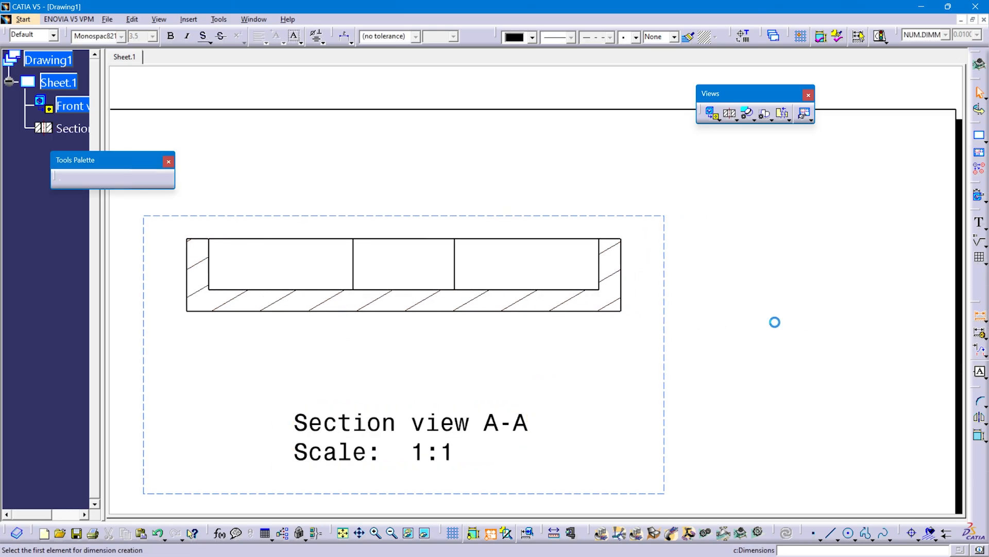
click(621, 281)
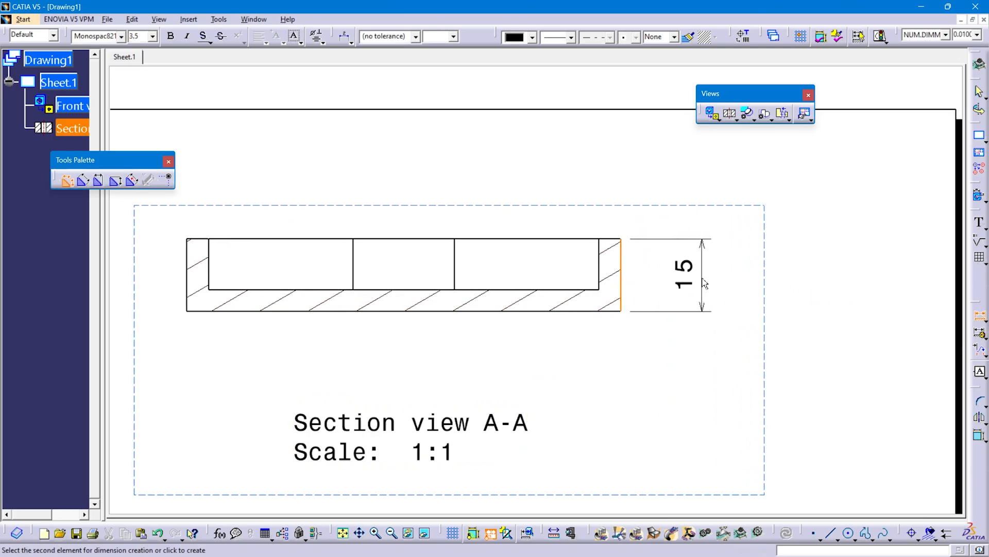
click(714, 285)
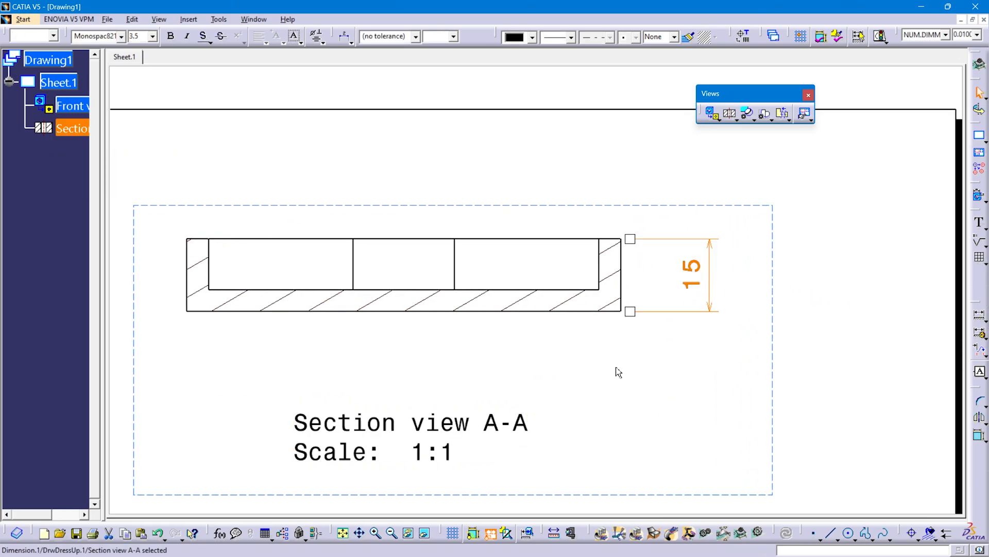
click(287, 291)
key(Escape)
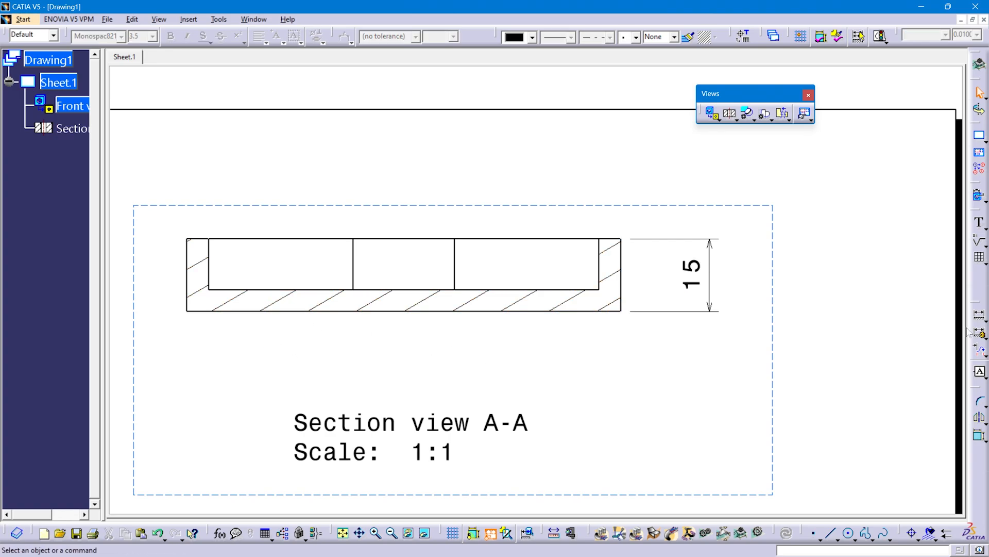
- Dimension the section's floor thickness between the inner and outer bottom edges, with the value below the section
click(979, 318)
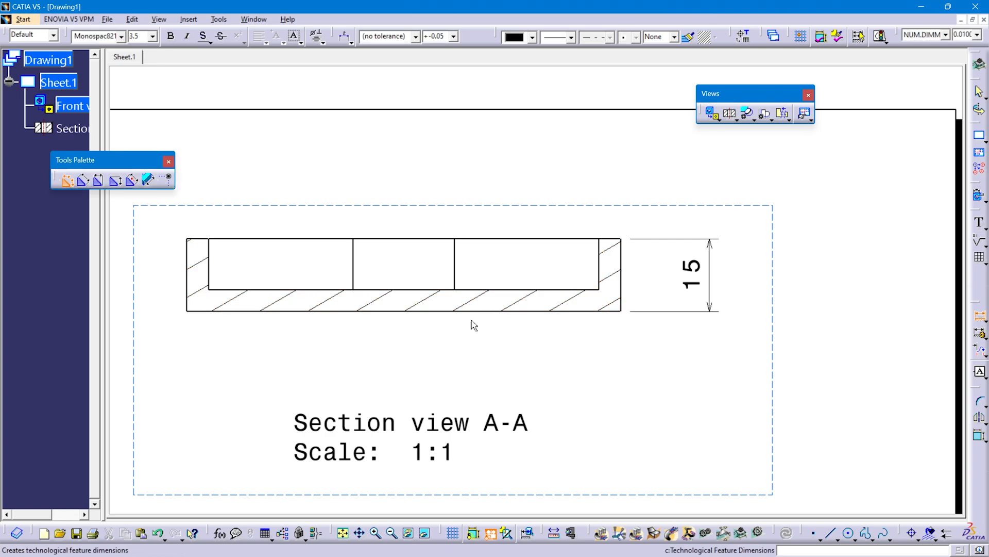
click(254, 311)
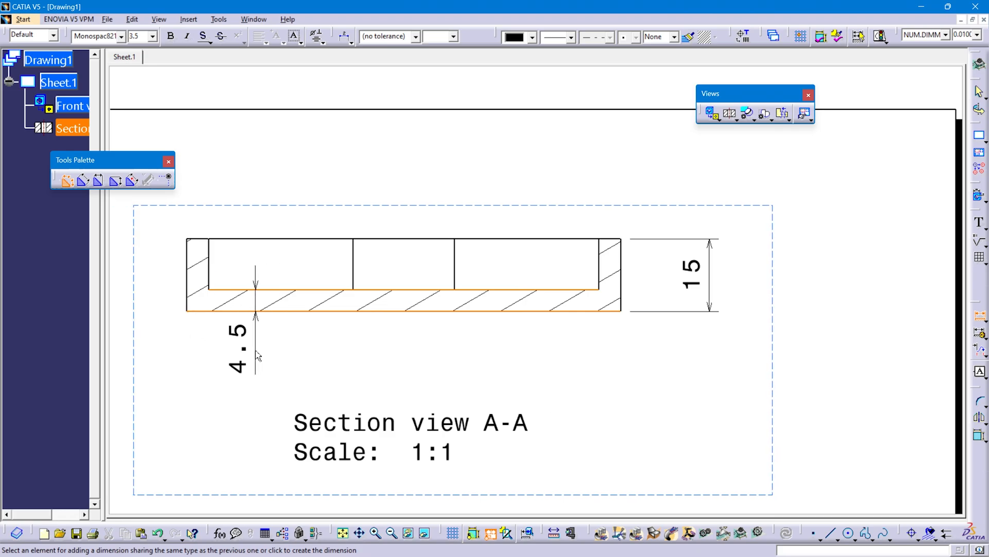
click(248, 388)
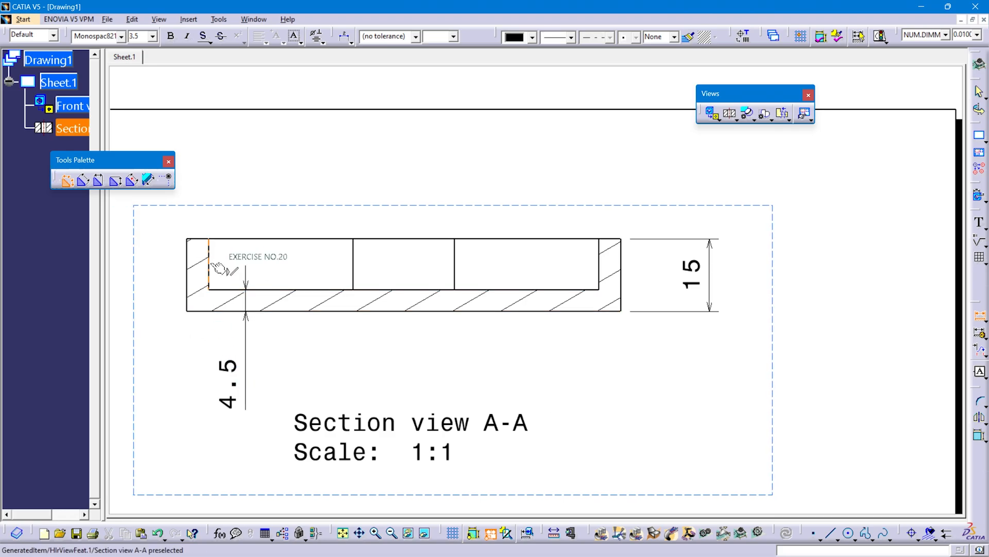
- Dimension the section's left wall thickness between its inner and outer faces, placing the value above the section
click(209, 266)
click(187, 271)
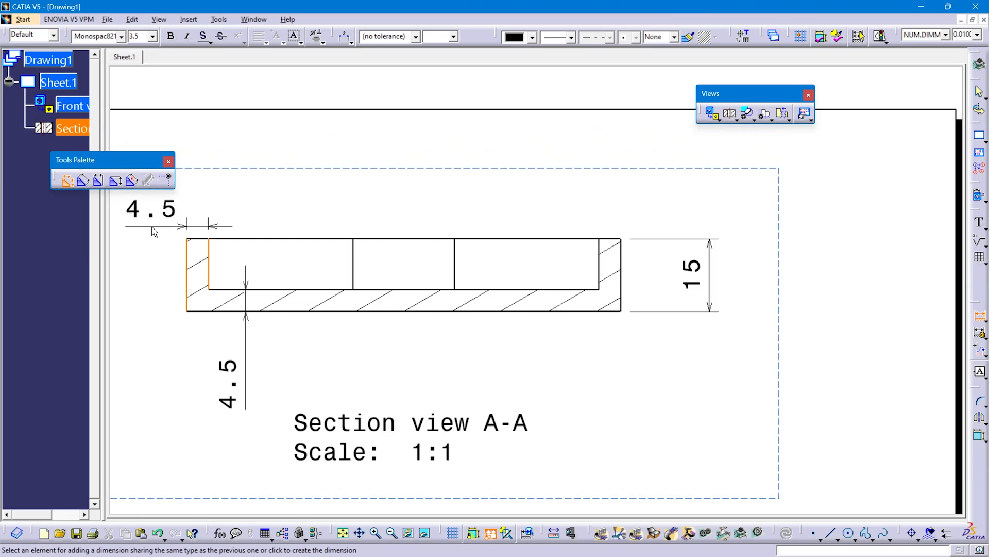
middle_drag(181, 226, 390, 294)
click(314, 256)
- Try to reposition the floor thickness dimension below the section view
middle_drag(488, 313, 376, 307)
middle_drag(509, 341, 454, 310)
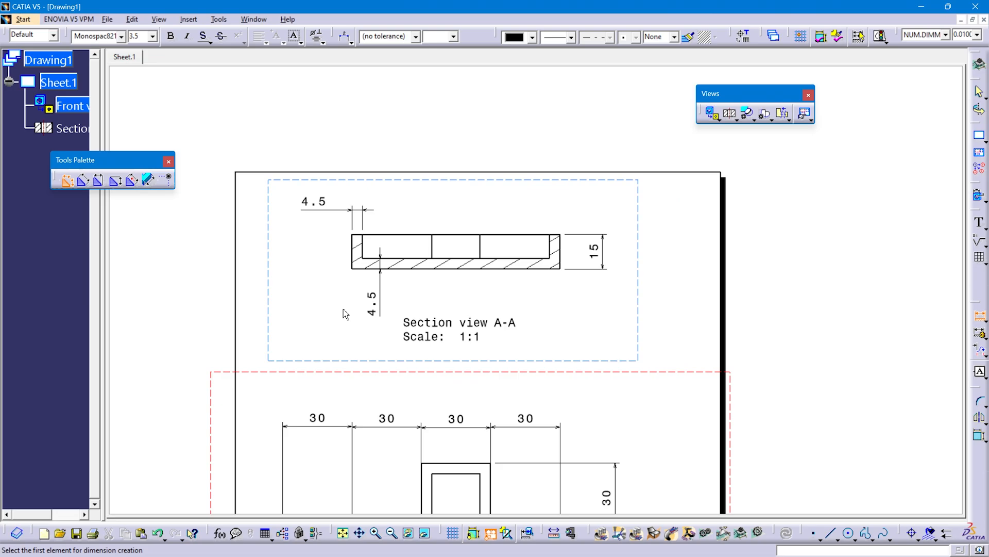
click(379, 298)
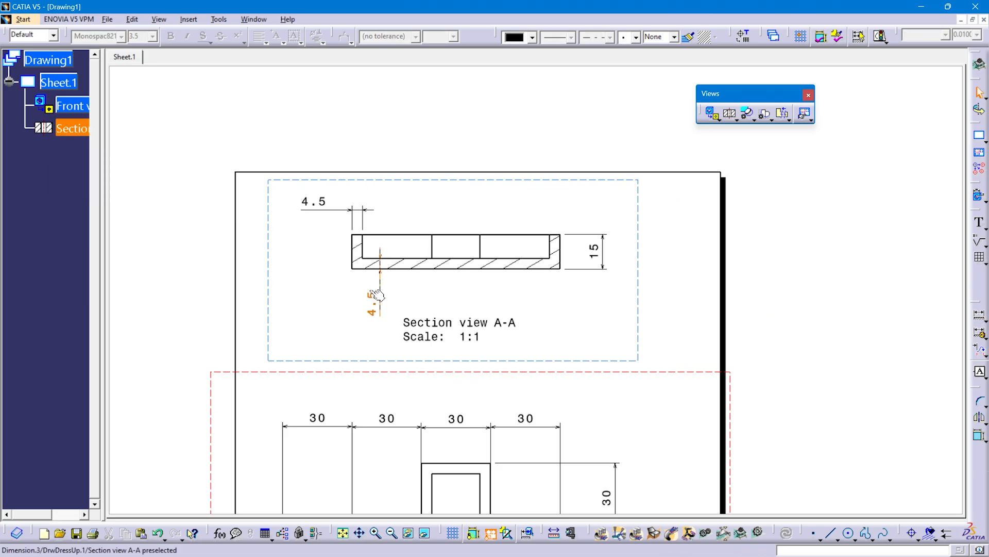
drag(379, 293, 319, 285)
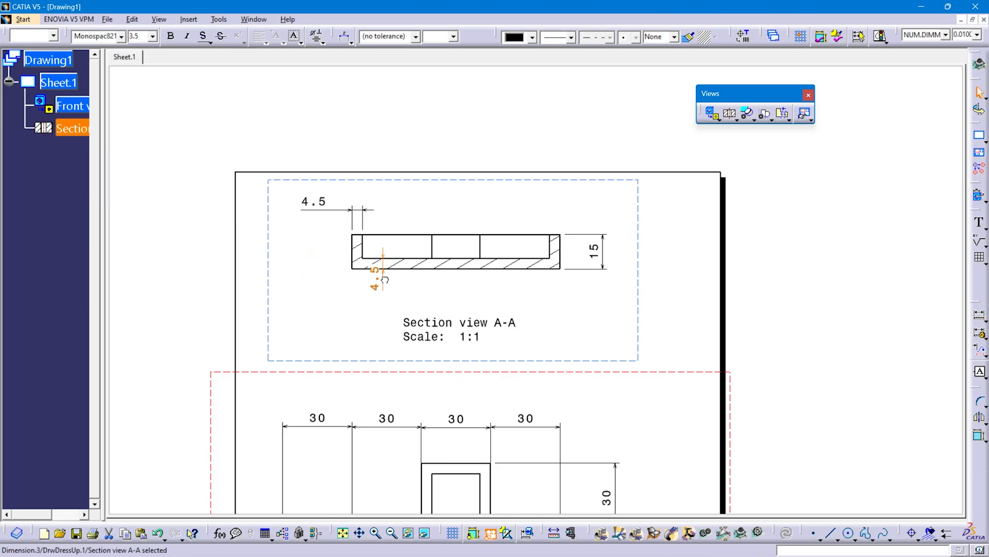
- Set the floor thickness dimension line's representation to Two Parts so its value sits on a horizontal segment
right_click(388, 309)
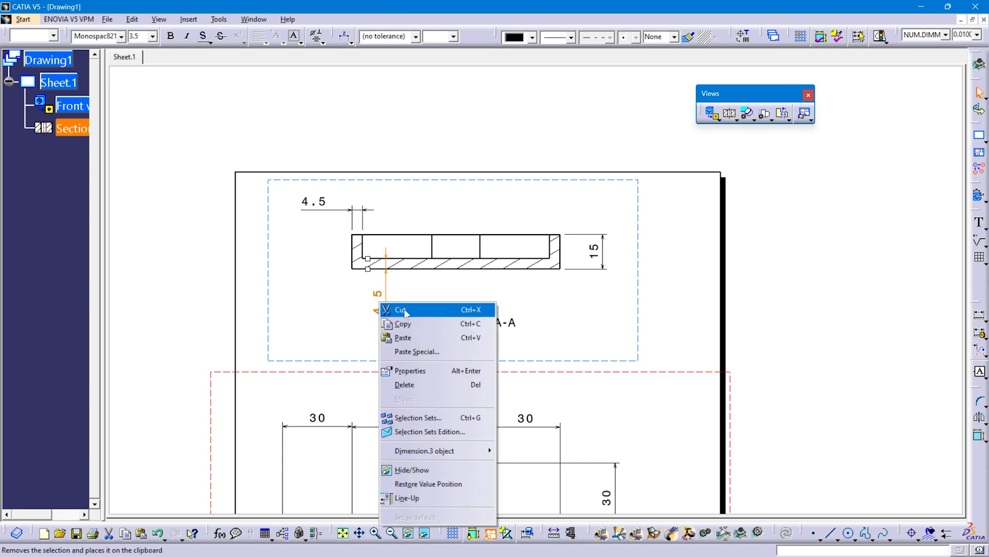
click(413, 386)
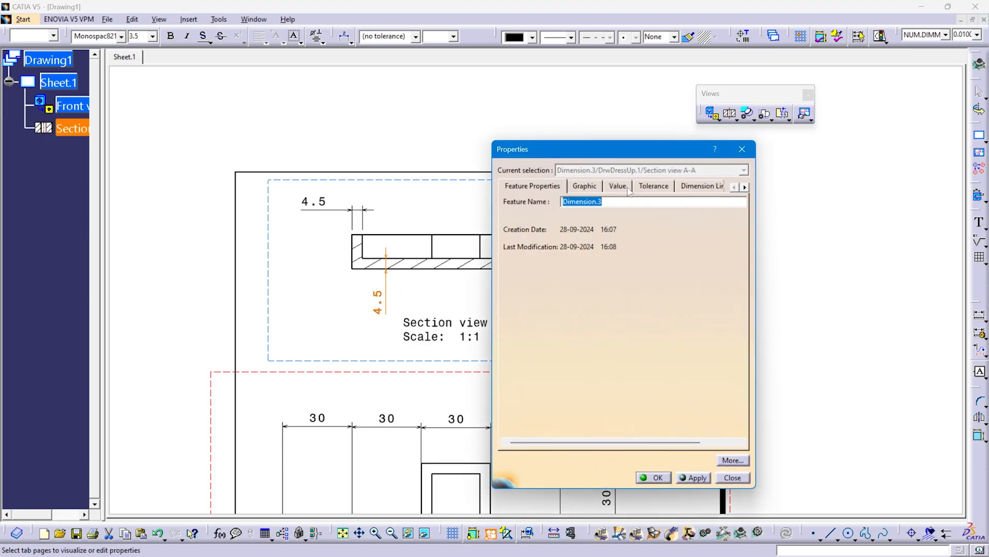
click(694, 188)
click(623, 213)
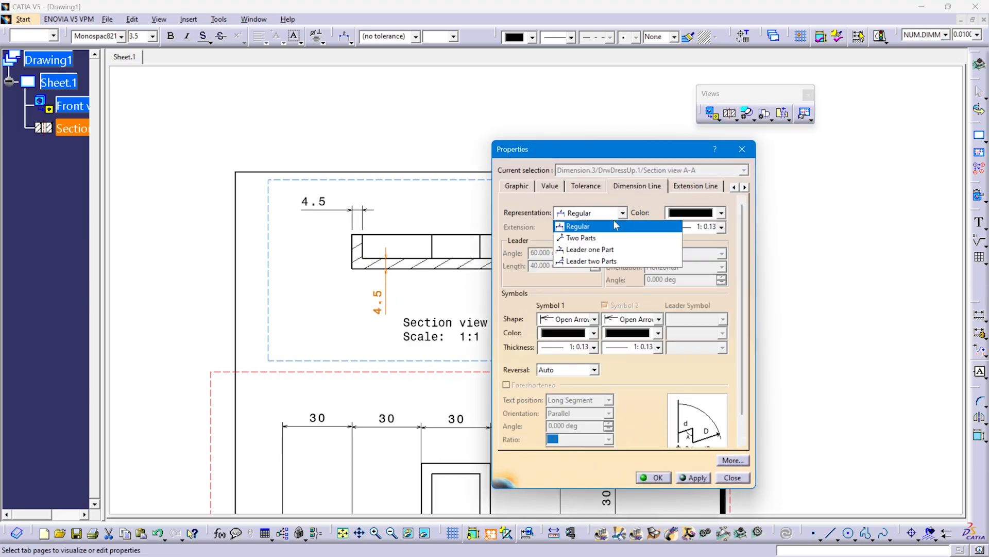
click(601, 240)
click(693, 477)
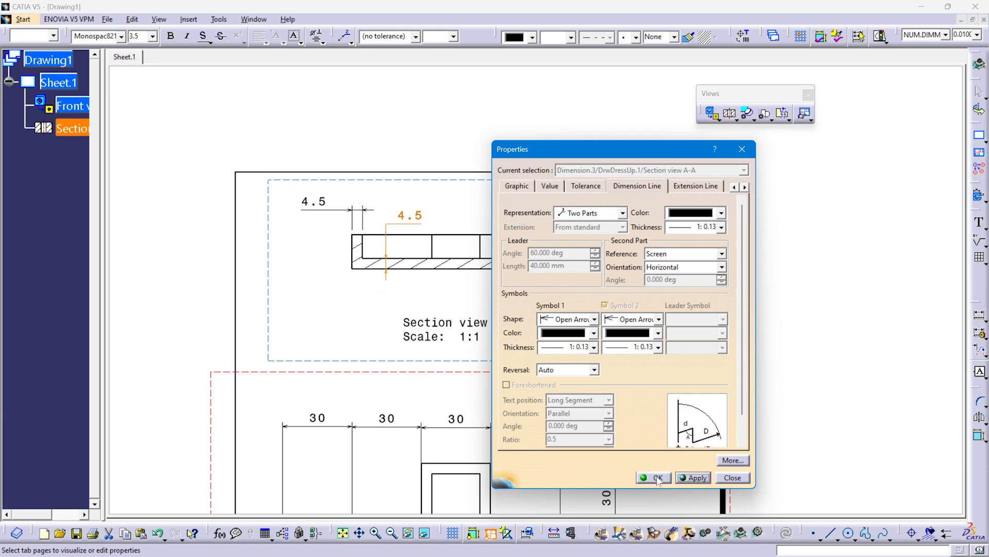
click(653, 477)
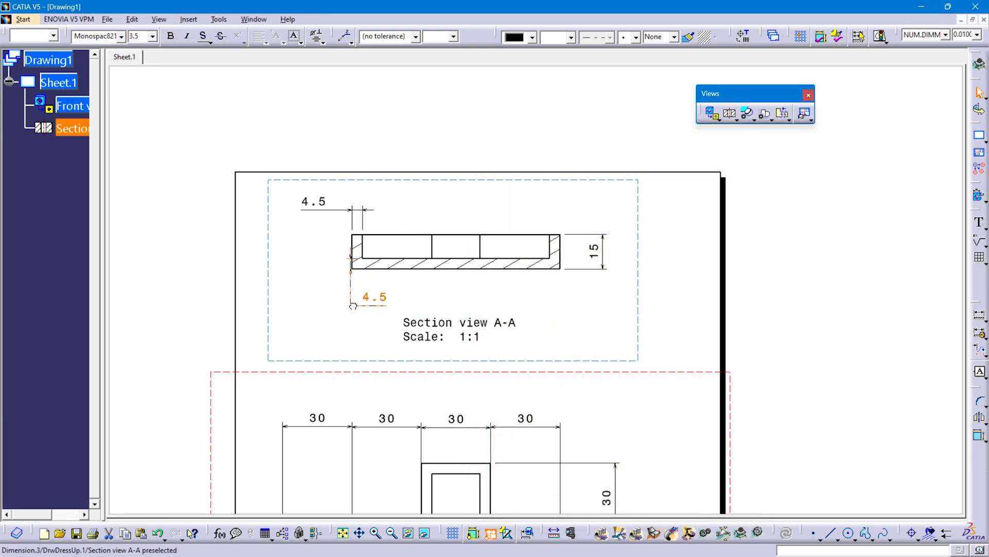
- Place the floor thickness dimension above the section and move the left wall thickness dimension level with it
drag(410, 258, 401, 204)
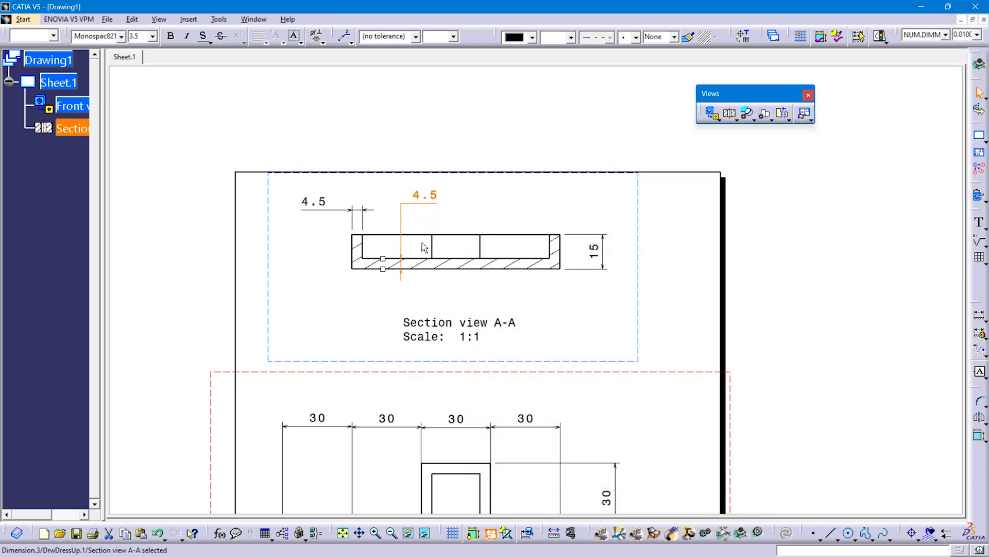
drag(328, 203, 326, 203)
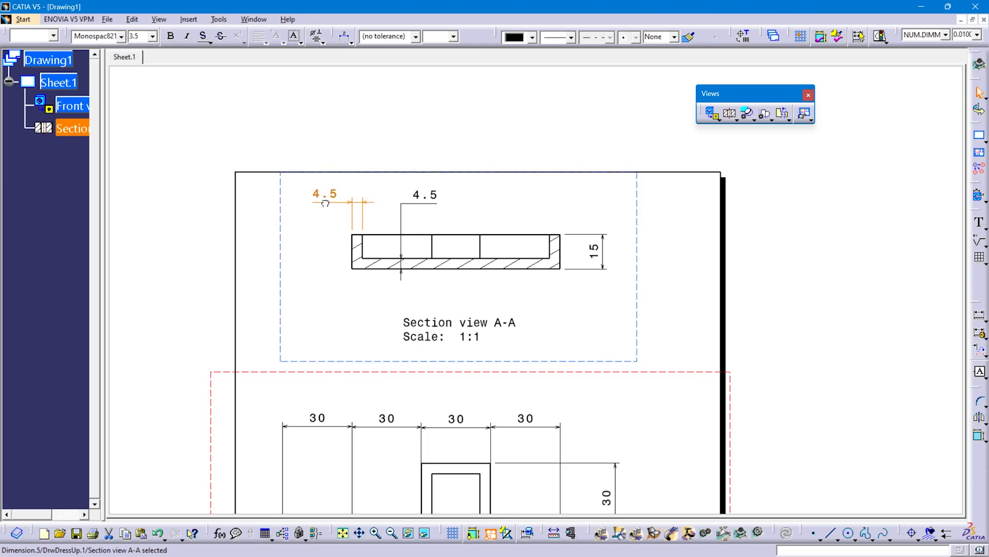
- Move the base's height dimension slightly farther out from the right side of the front view
middle_drag(494, 286, 481, 179)
mouse_move(524, 327)
middle_down()
mouse_move(464, 205)
mouse_move(466, 241)
middle_up()
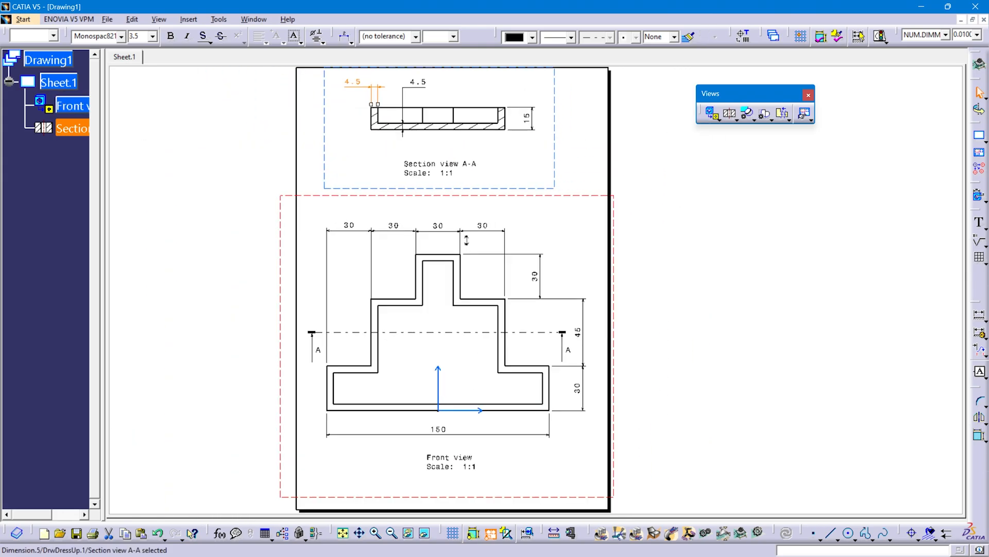
ctrl+middle_drag(531, 423, 531, 360)
click(648, 350)
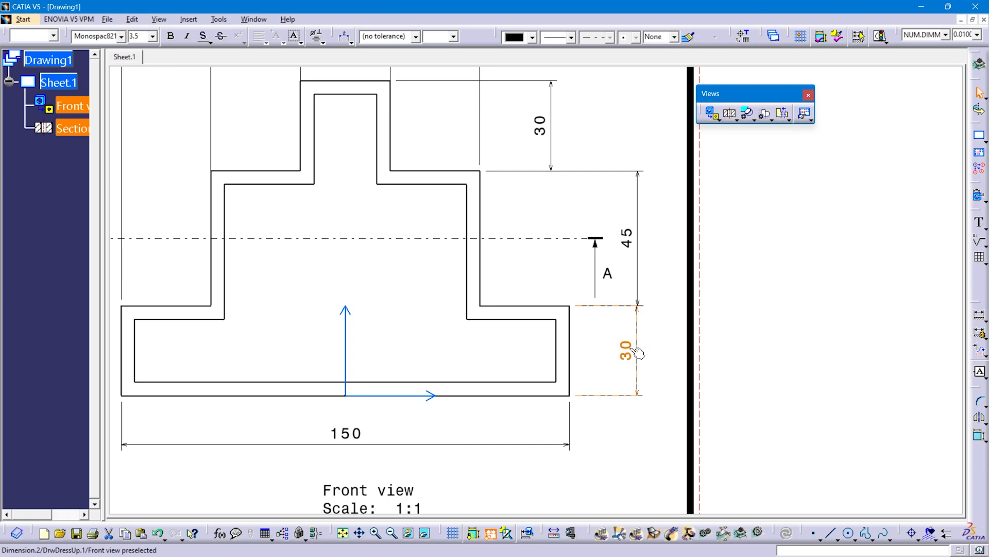
drag(648, 351, 653, 352)
click(630, 411)
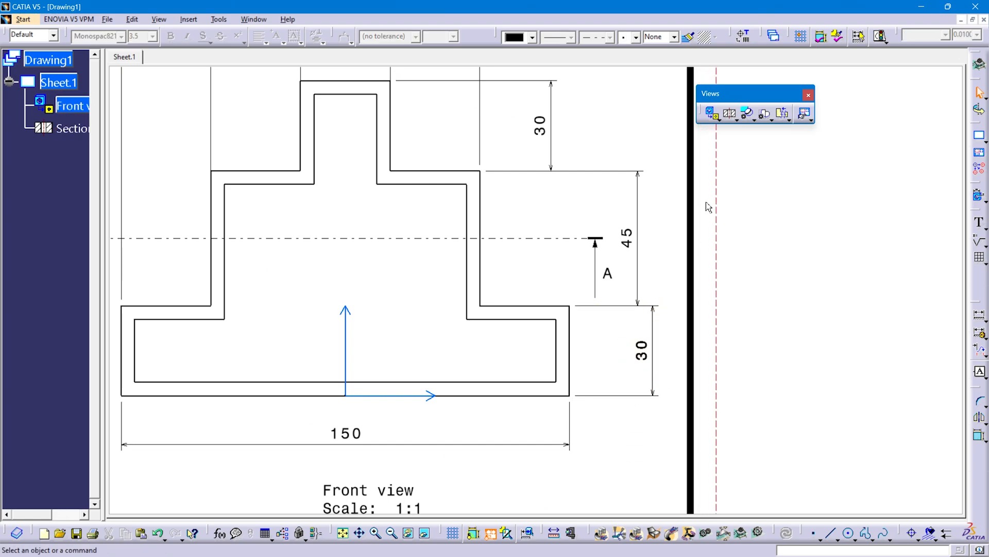
- Line up the front view's three height dimensions on the base height dimension, with 0 mm offset to the reference
click(636, 240)
ctrl+click(653, 350)
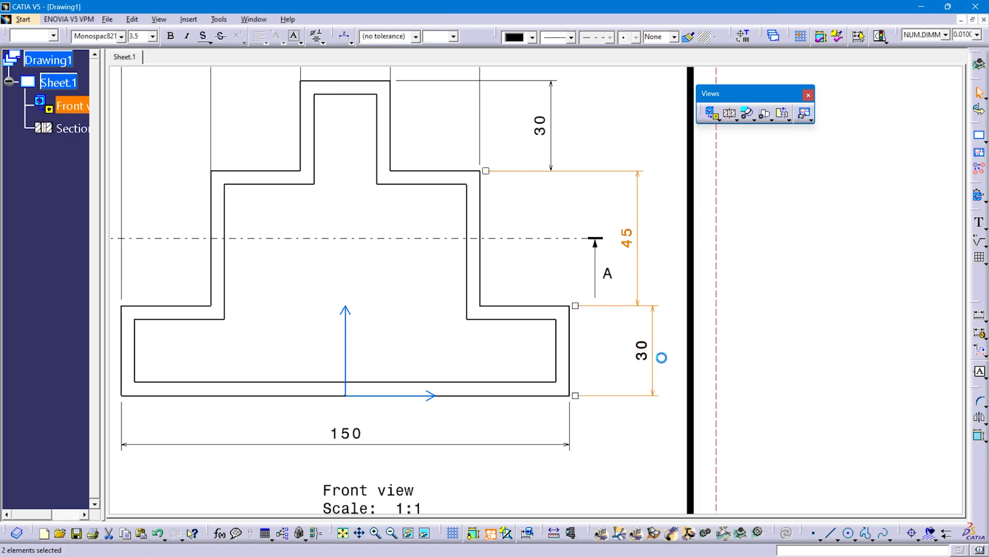
ctrl+click(550, 126)
right_click(544, 124)
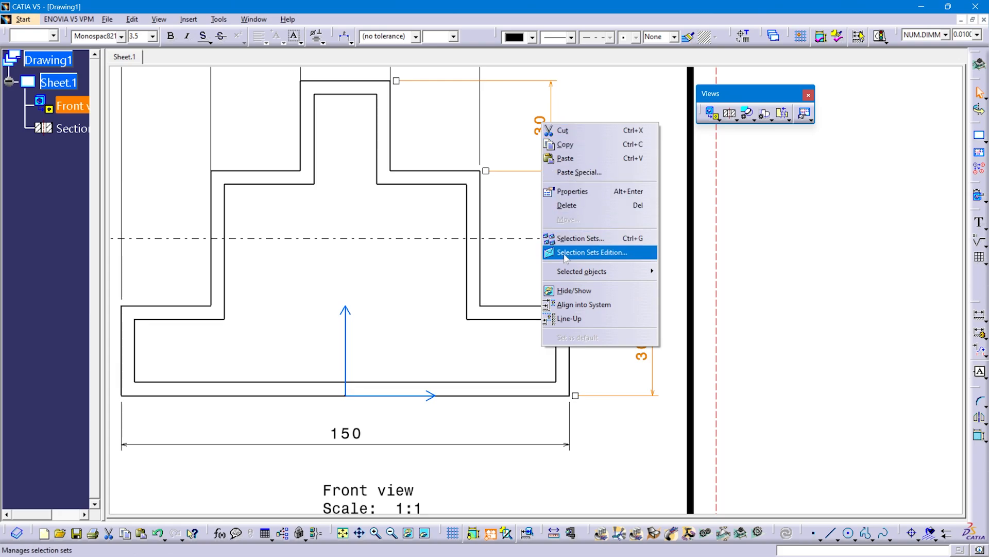
click(574, 319)
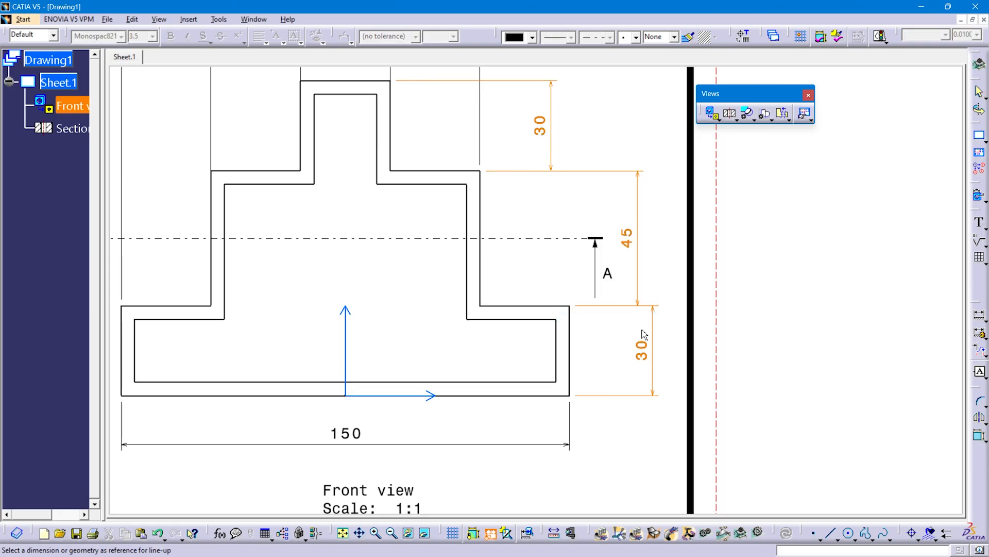
click(660, 338)
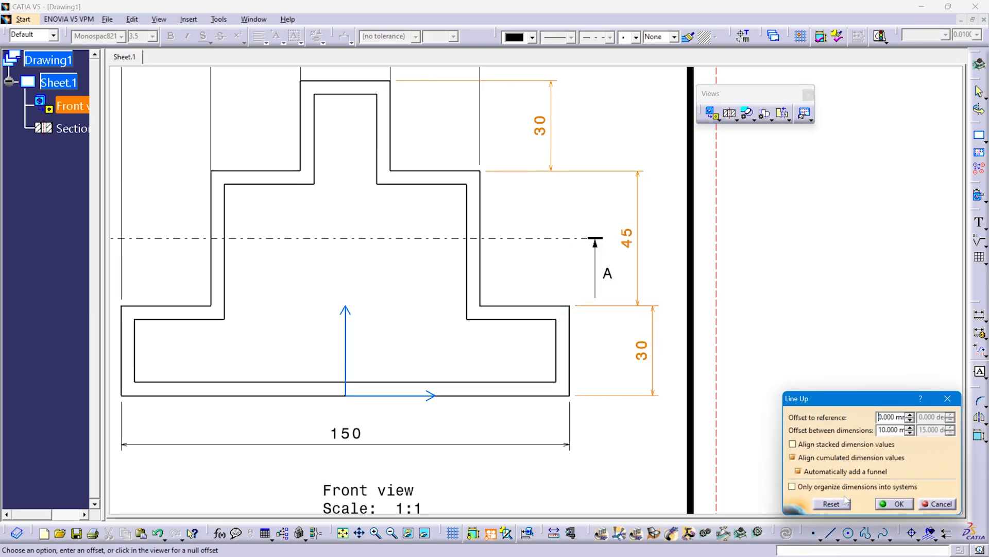
click(886, 504)
- Line up the four 30 mm width dimensions above the front view on the leftmost one, with 0 mm offset to the reference
mouse_move(642, 449)
middle_down()
mouse_move(632, 426)
mouse_move(638, 459)
middle_up()
middle_drag(506, 350, 616, 449)
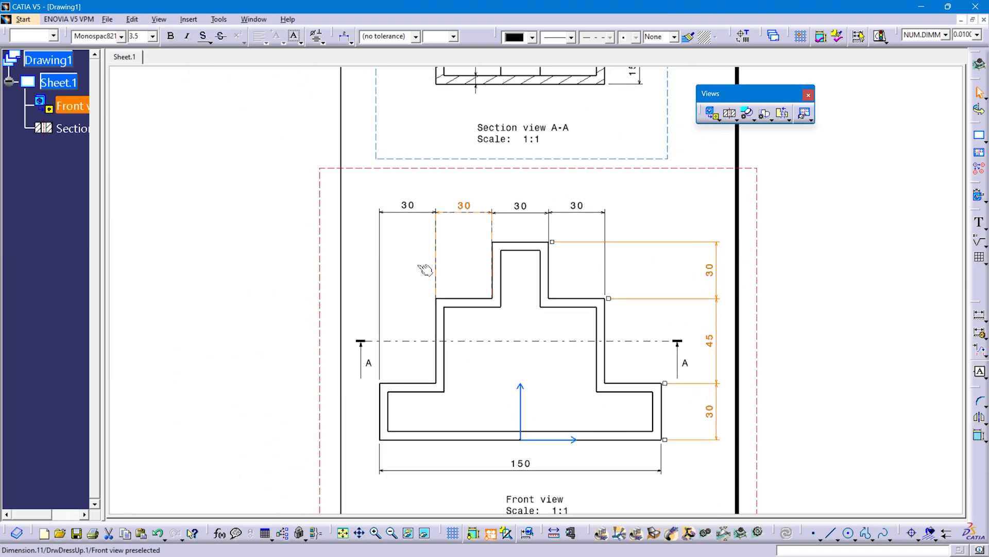
click(417, 216)
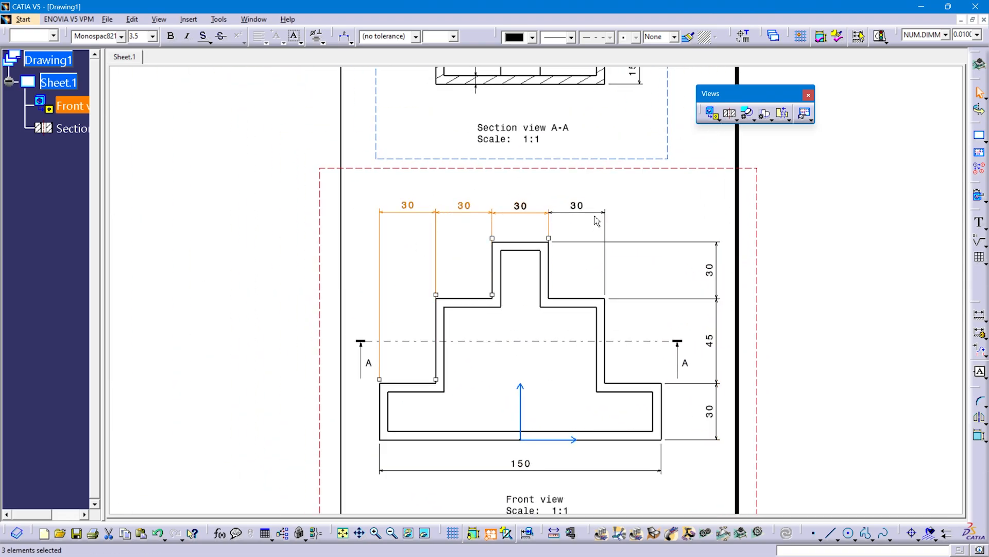
right_click(467, 210)
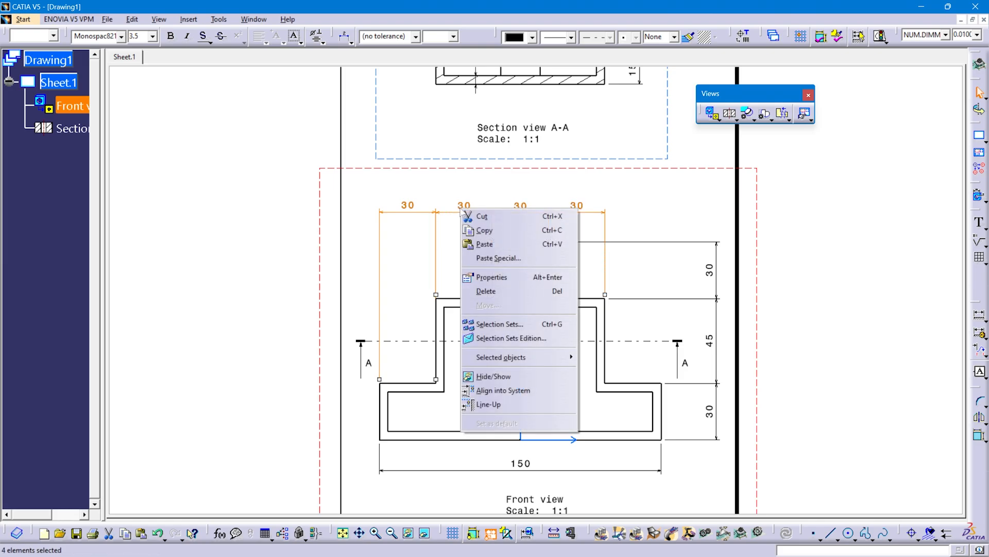
click(489, 404)
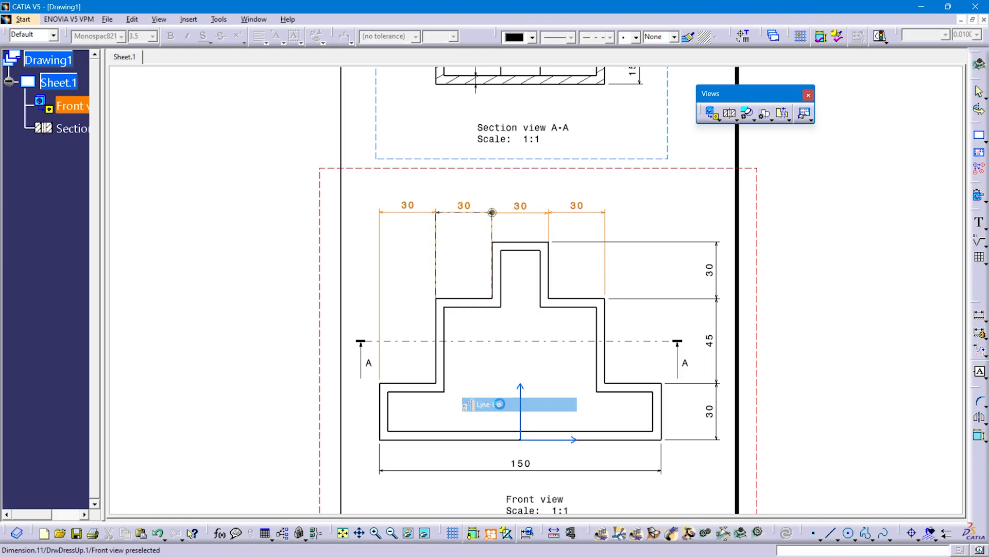
click(407, 214)
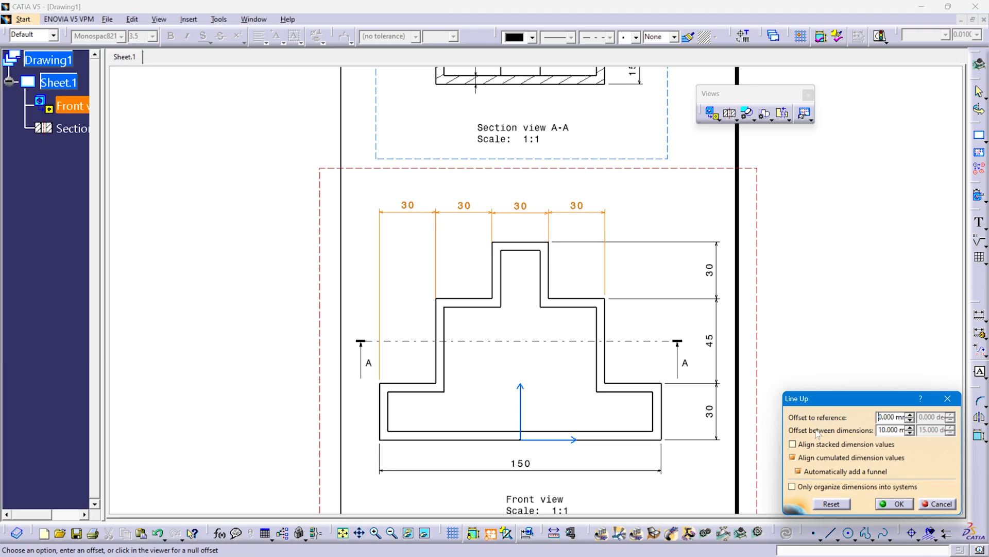
click(888, 505)
- Add the text note "ALL DIMENSIONS ARE IN MM" below the front view, near the sheet's lower-right corner
click(718, 382)
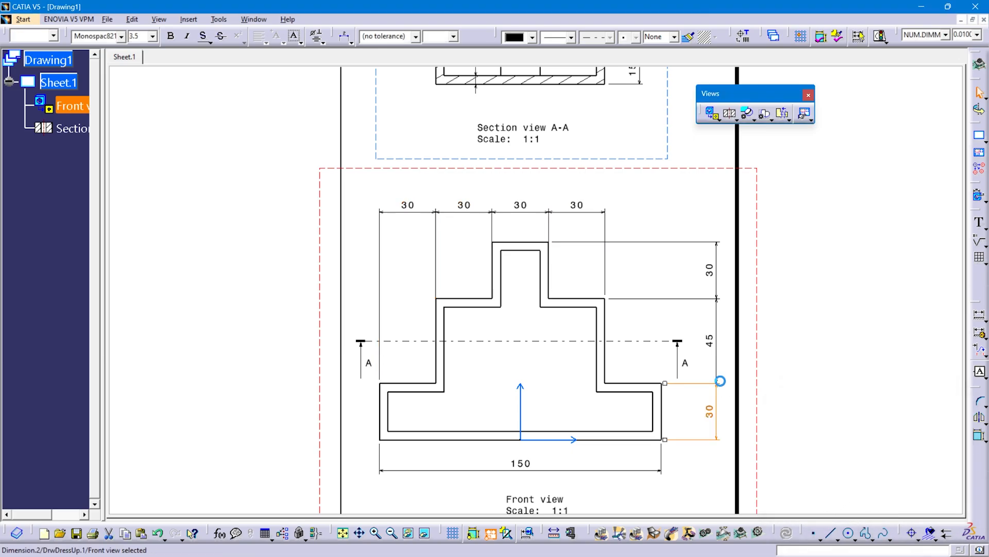
mouse_move(671, 323)
middle_down()
mouse_move(574, 428)
mouse_move(597, 305)
middle_up()
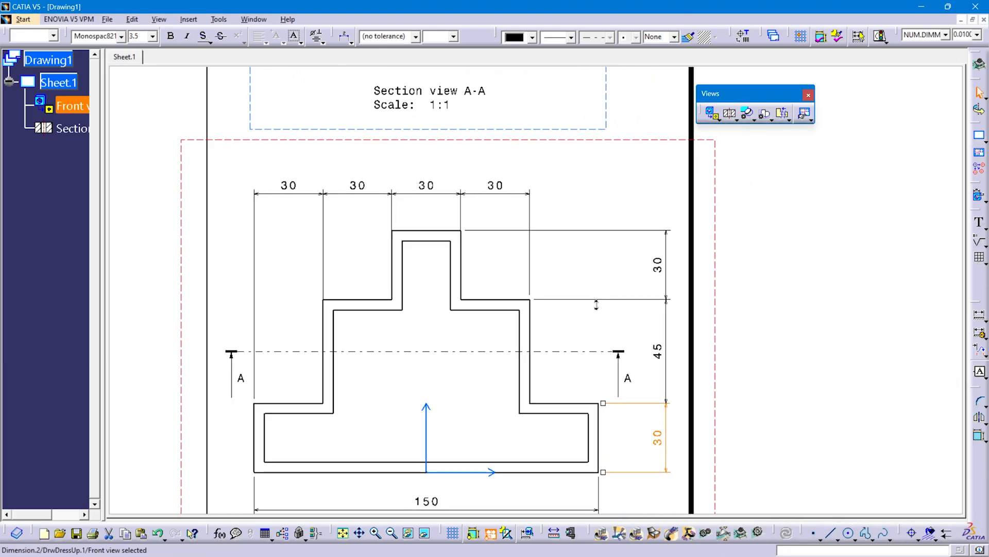
mouse_move(532, 380)
middle_down()
mouse_move(550, 252)
mouse_move(557, 349)
middle_up()
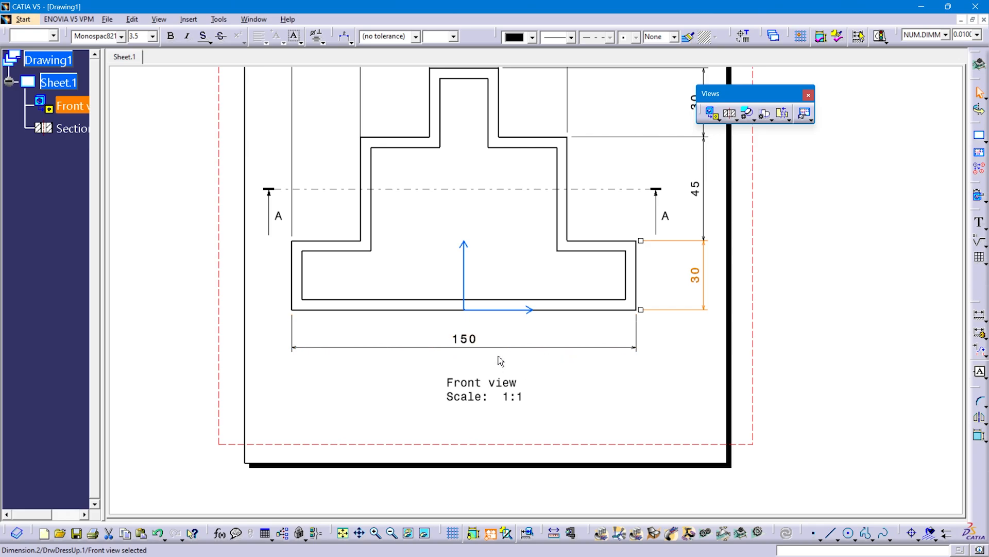
mouse_move(498, 355)
middle_down()
mouse_move(481, 323)
mouse_move(449, 298)
mouse_move(457, 331)
middle_up()
middle_drag(512, 289, 494, 354)
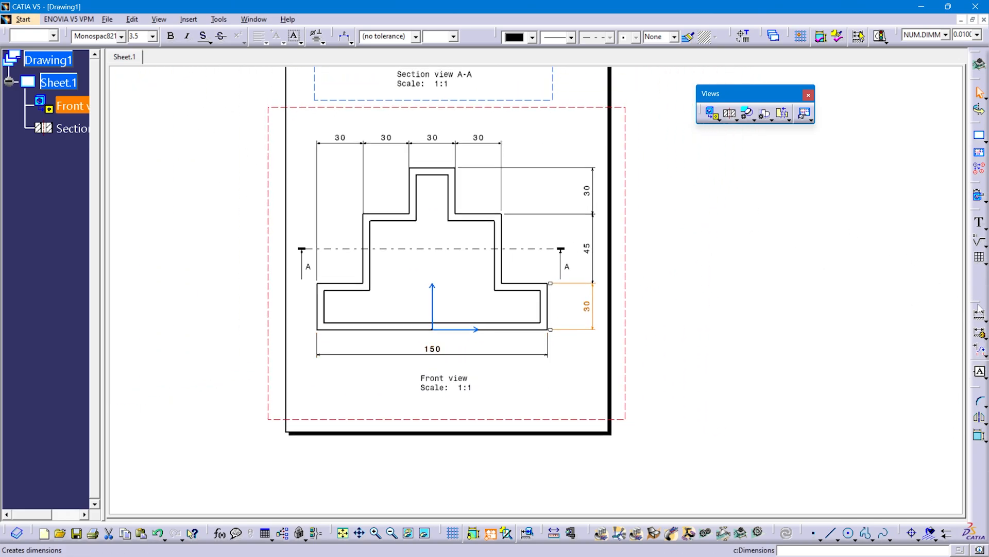
click(979, 222)
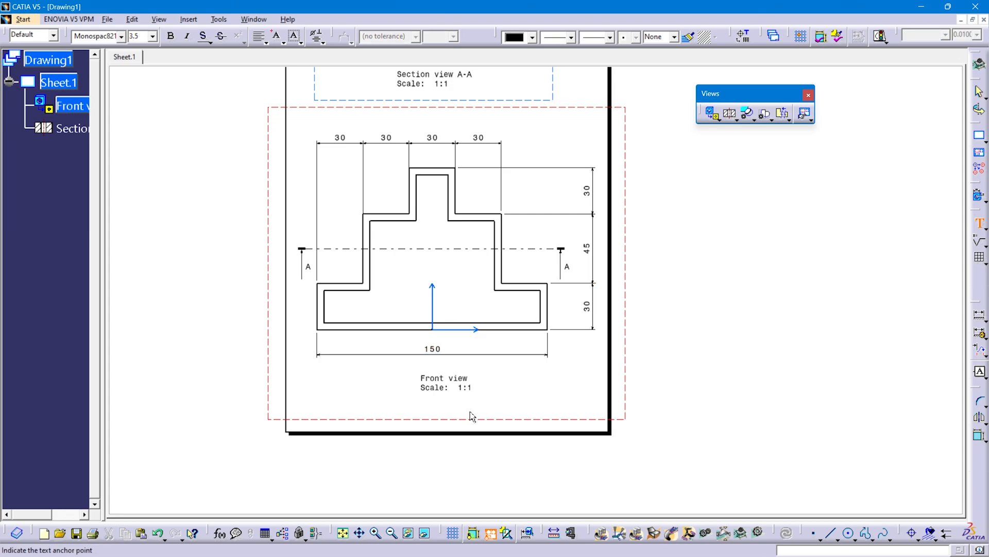
click(468, 412)
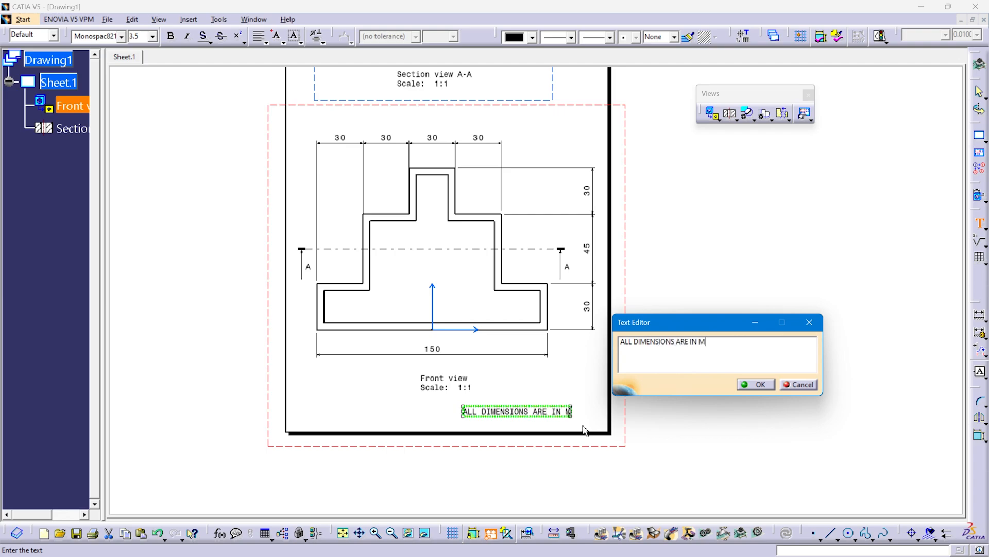
click(584, 429)
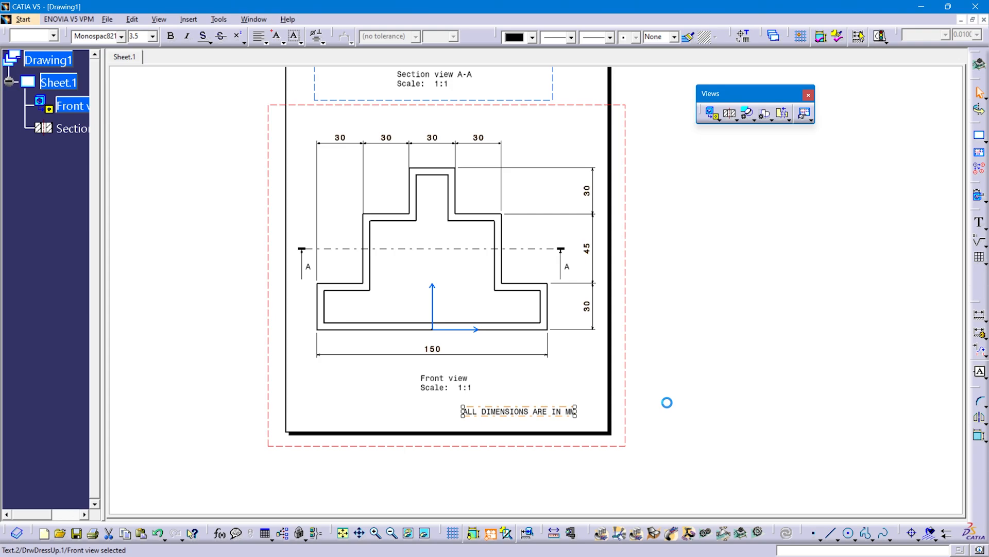
click(667, 402)
- Hide the frames around the front view and section view A-A and bring the whole sheet into view
click(497, 529)
mouse_move(608, 295)
middle_down()
mouse_move(589, 412)
mouse_move(665, 402)
middle_up()
middle_drag(641, 342, 651, 371)
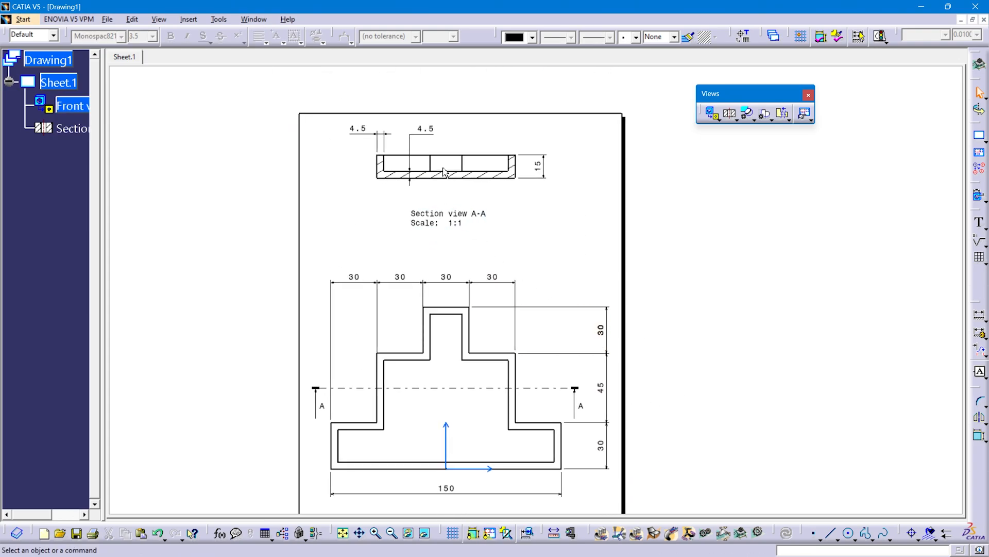
mouse_move(708, 253)
middle_down()
mouse_move(693, 225)
mouse_move(706, 261)
mouse_move(783, 283)
middle_up()
- Tile the drawing and EXERCISE NO.20 part windows vertically, fit the sheet in its window, and activate the part window
click(253, 19)
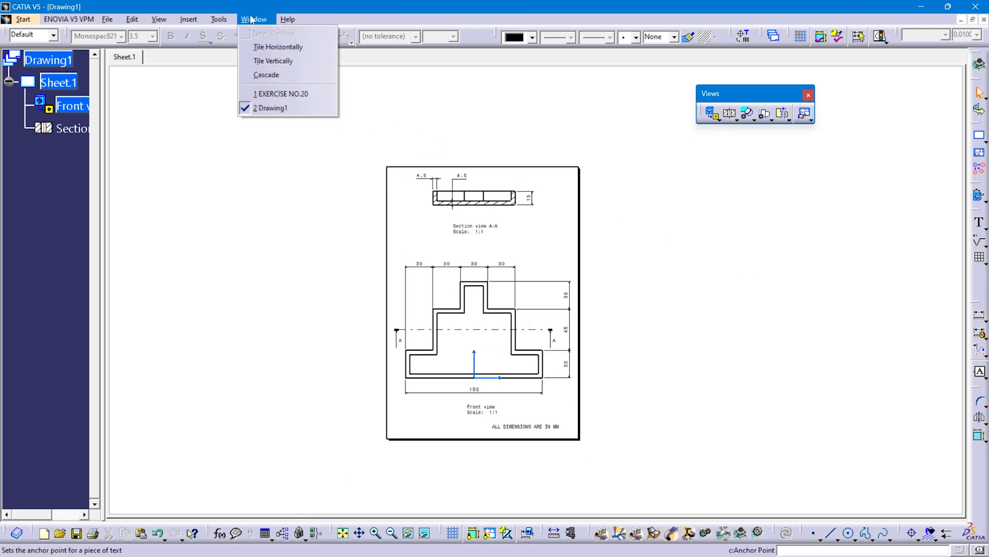
click(267, 67)
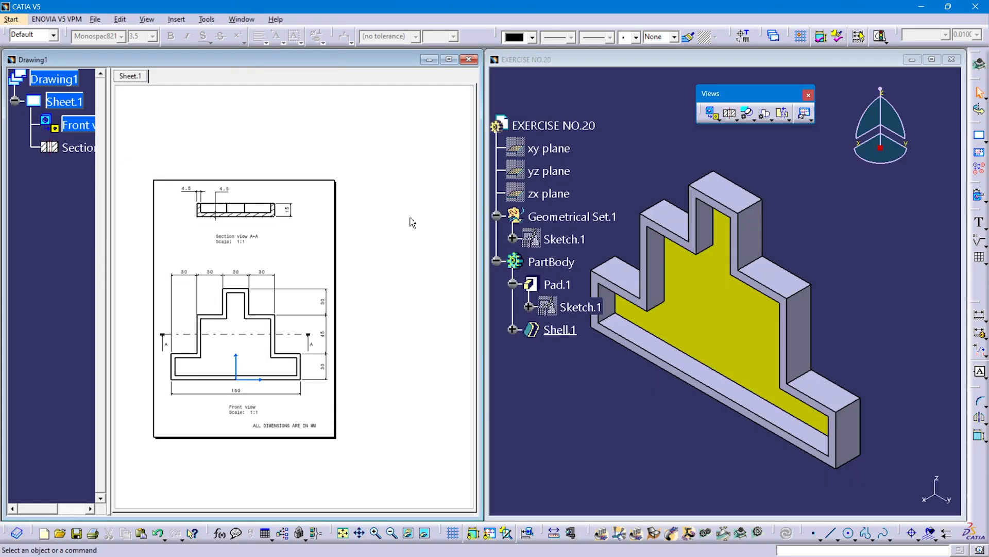
click(361, 499)
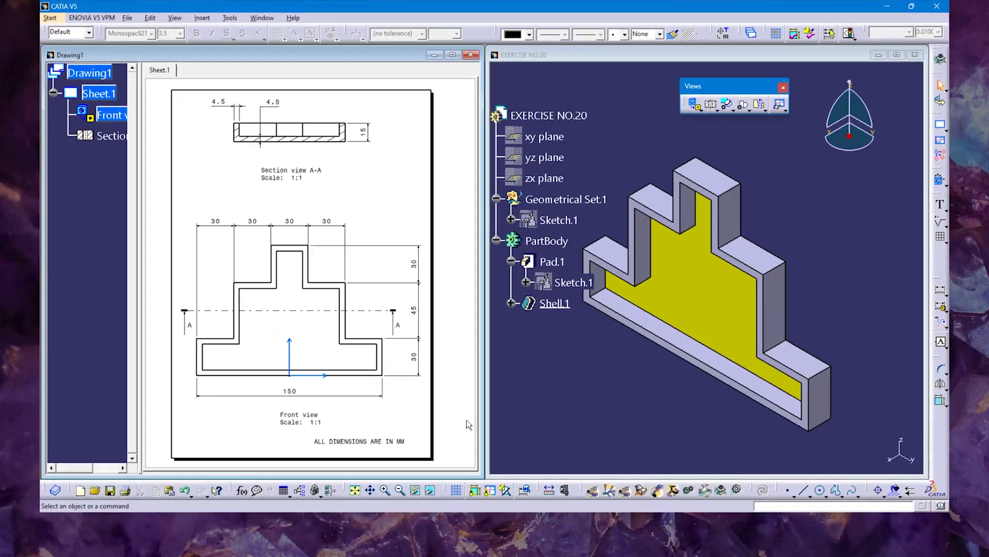
key(ctrl+Tab)
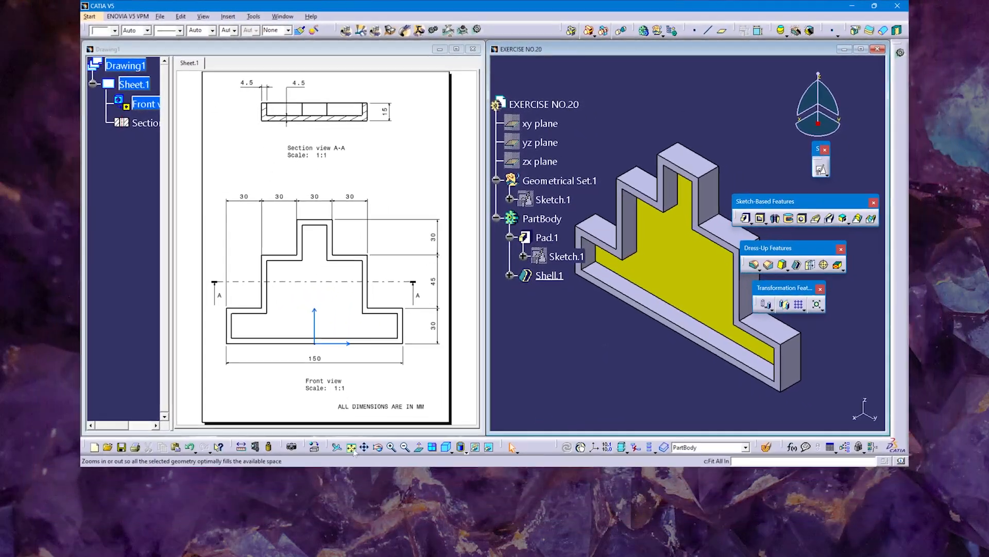